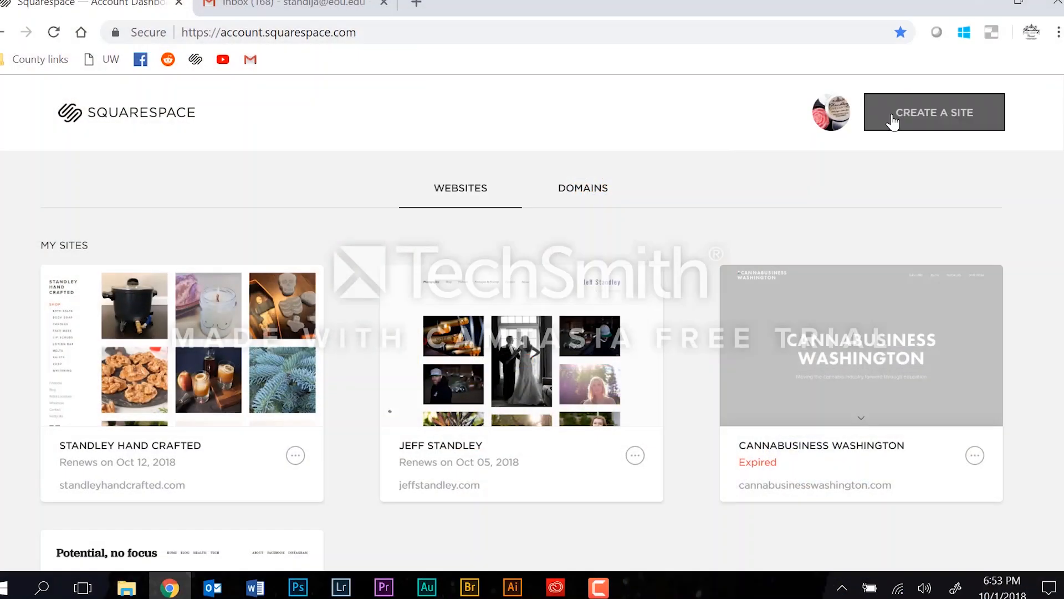
# Start creating a new site, with the inbox tab closed, and show the Online Stores template category
pyautogui.click(892, 117)
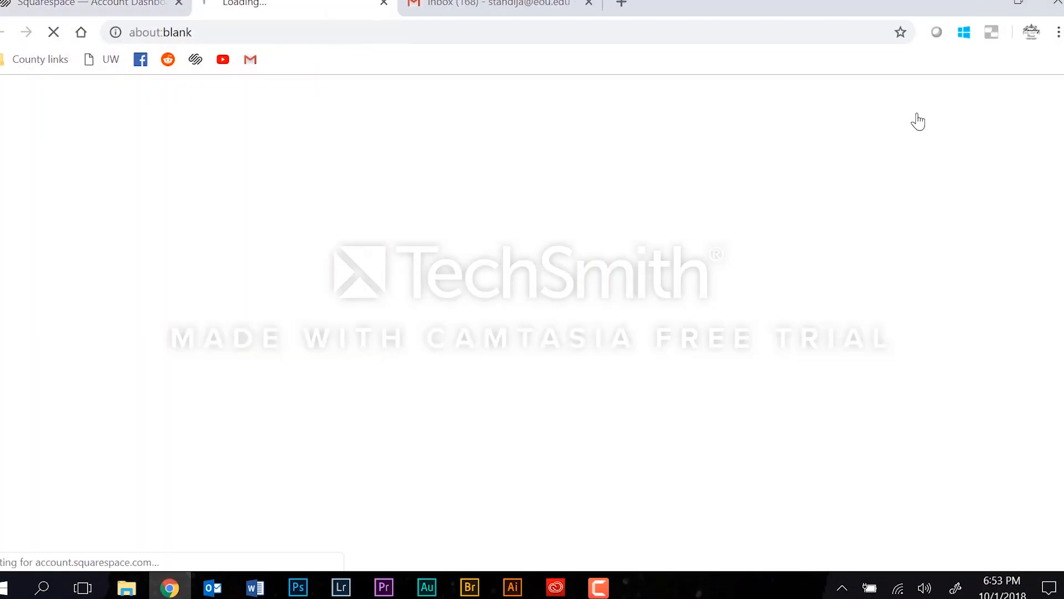
pyautogui.click(589, 3)
pyautogui.scroll(-2, 413, 332)
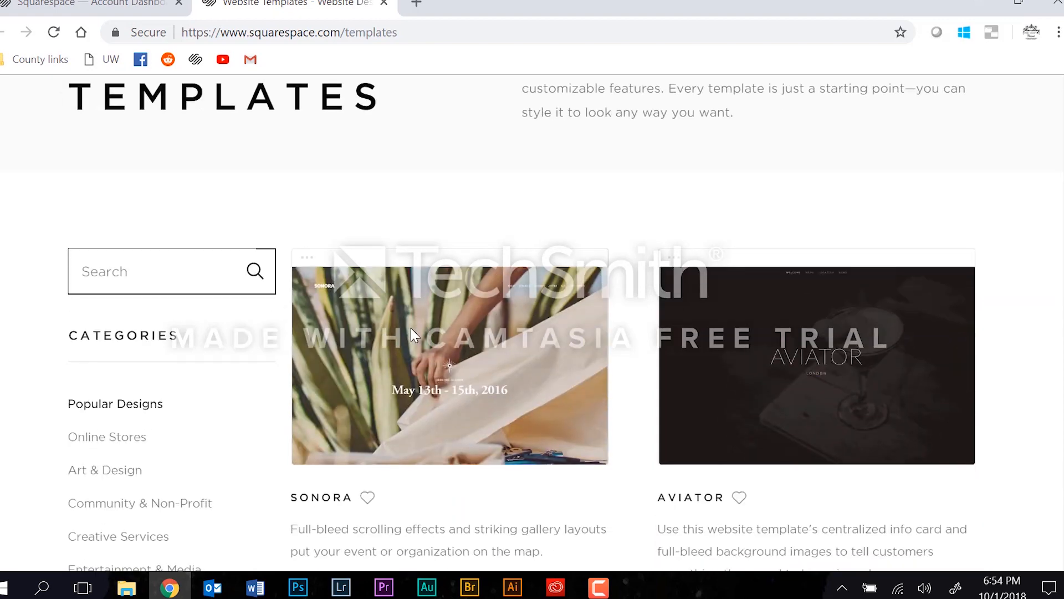
pyautogui.scroll(-2, 411, 325)
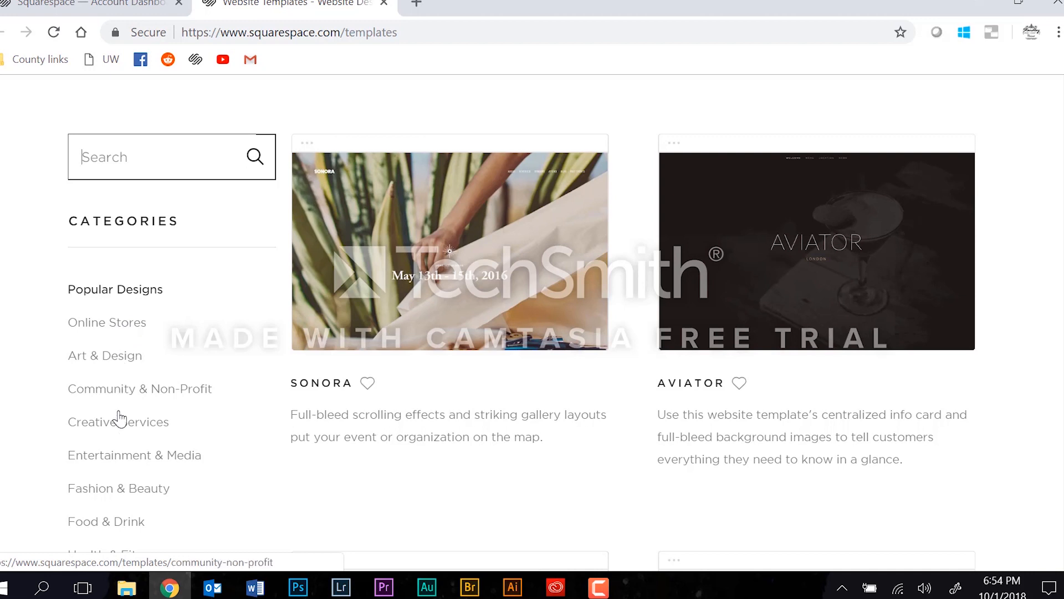
pyautogui.click(122, 328)
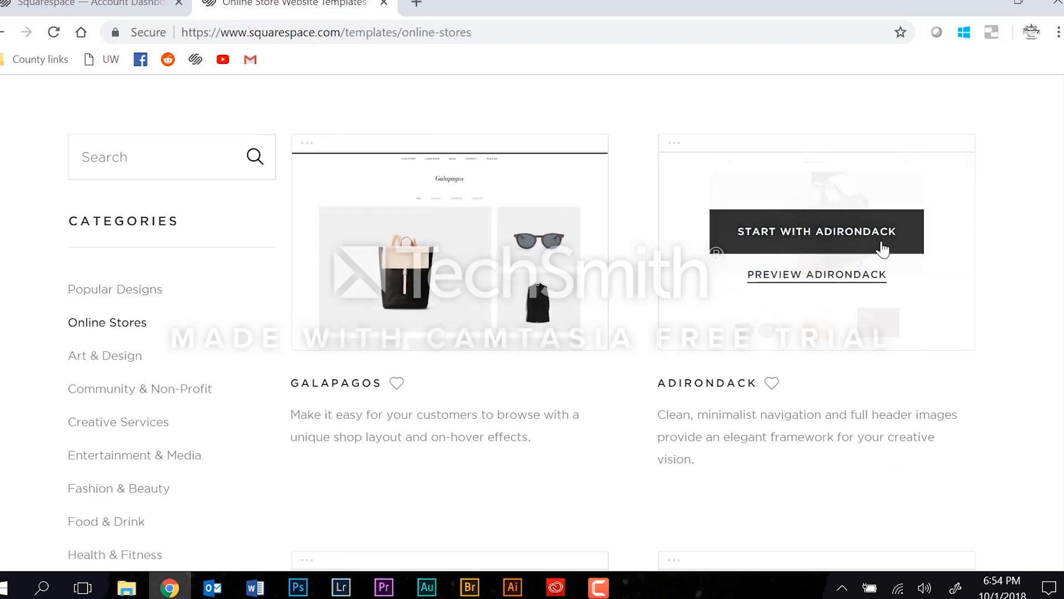
# Preview the Pedro online store template and return to the template list
pyautogui.scroll(-8, 677, 276)
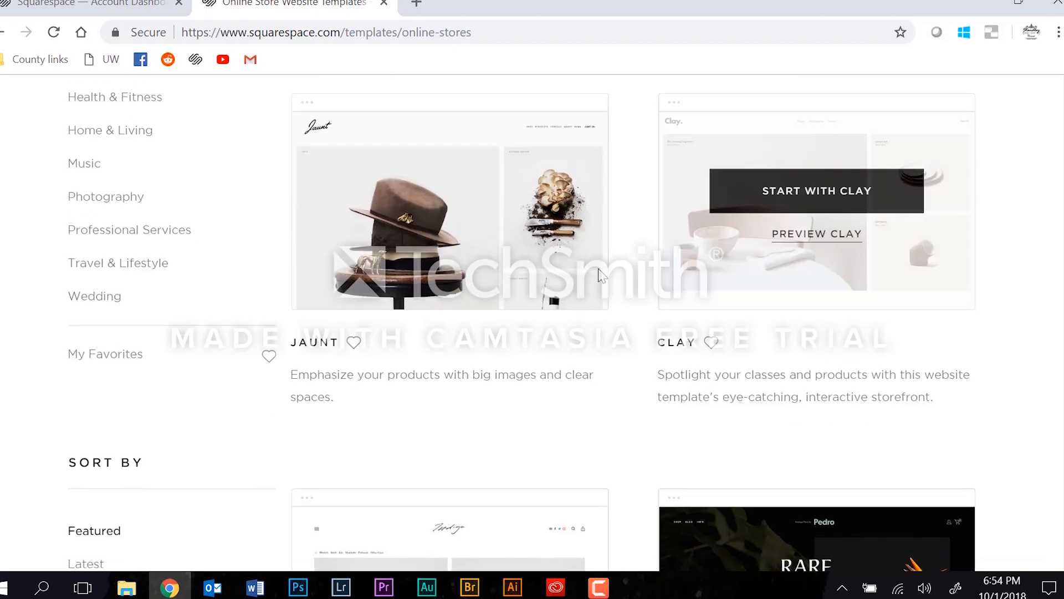
pyautogui.scroll(-6, 808, 292)
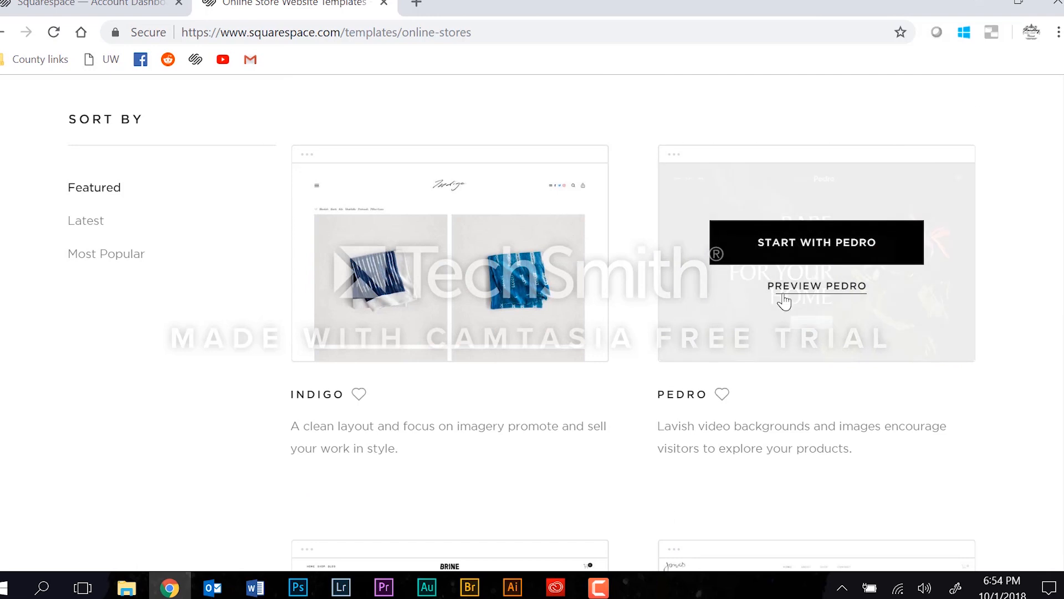
pyautogui.click(814, 286)
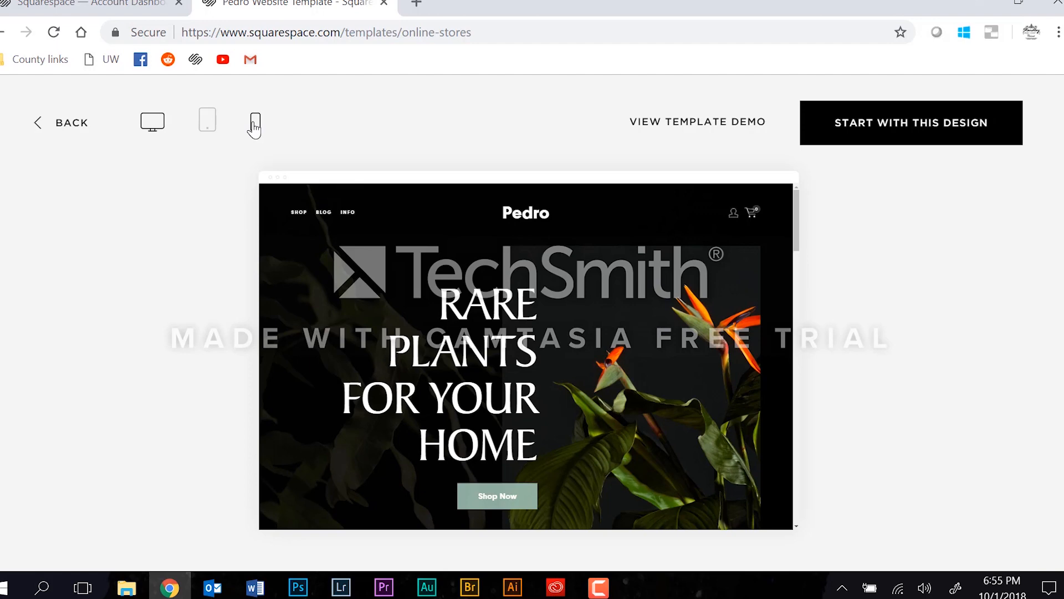
pyautogui.click(62, 126)
# Preview the Clay online store template and start the new site with that design, proceeding past the welcome message
pyautogui.scroll(6, 681, 351)
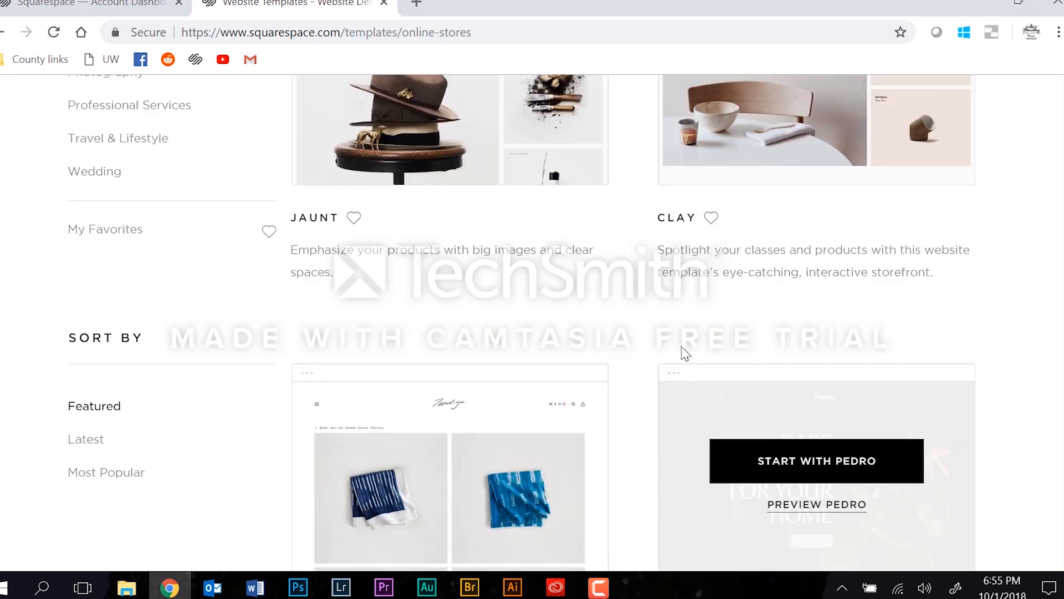
pyautogui.scroll(8, 789, 262)
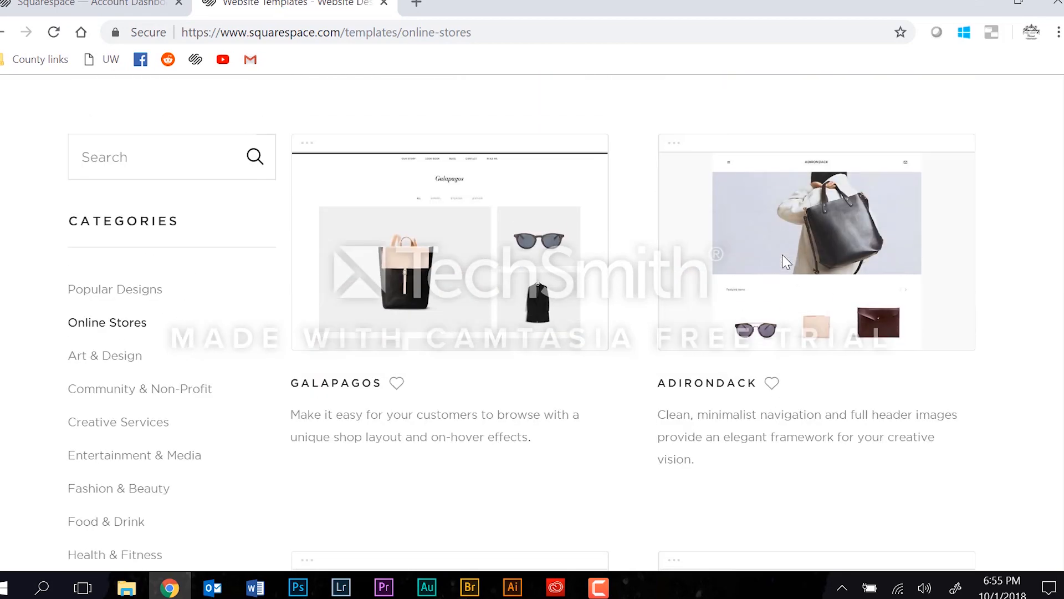
pyautogui.scroll(-8, 549, 280)
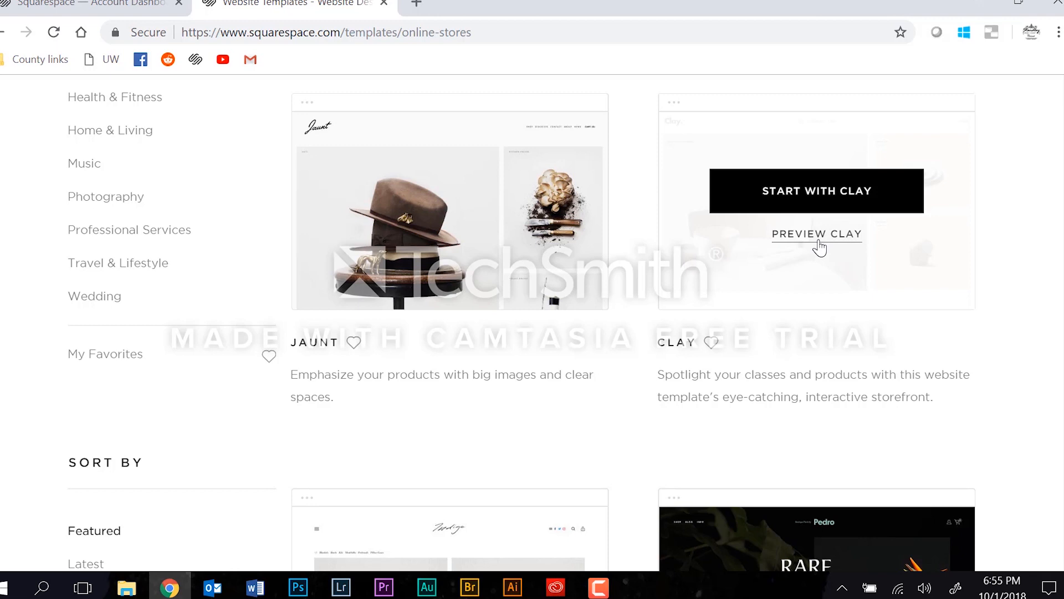
pyautogui.click(817, 234)
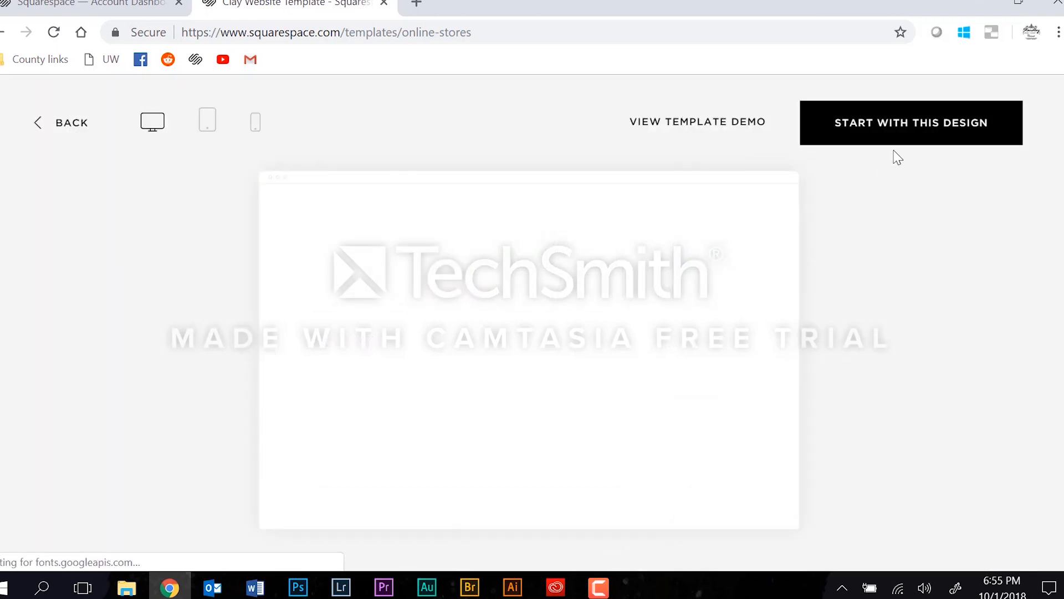
pyautogui.click(922, 126)
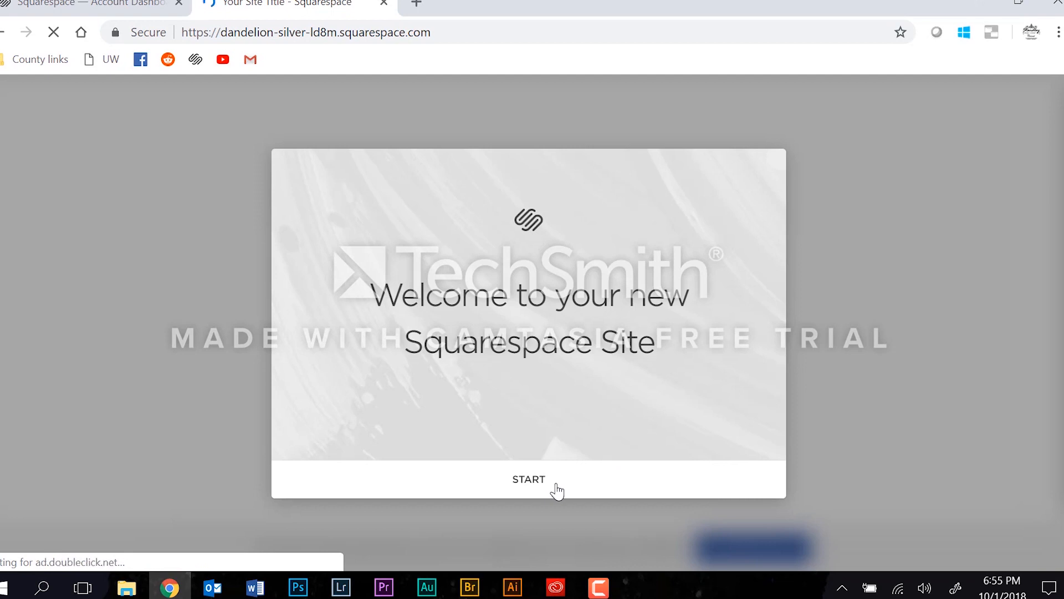
pyautogui.click(533, 481)
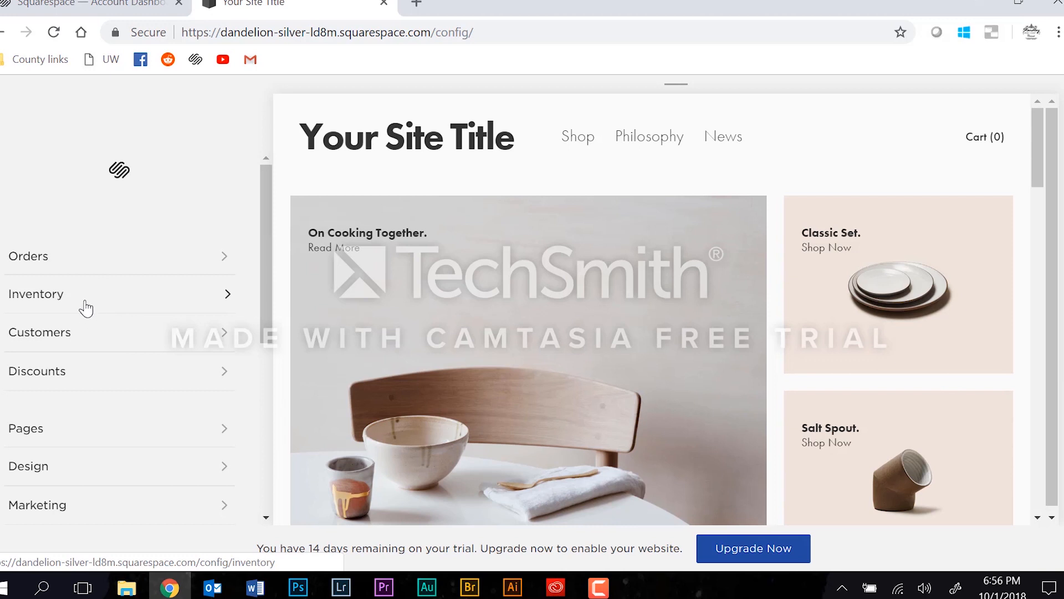
# Open the new site's page list with its navigation sections
pyautogui.scroll(-4, 128, 256)
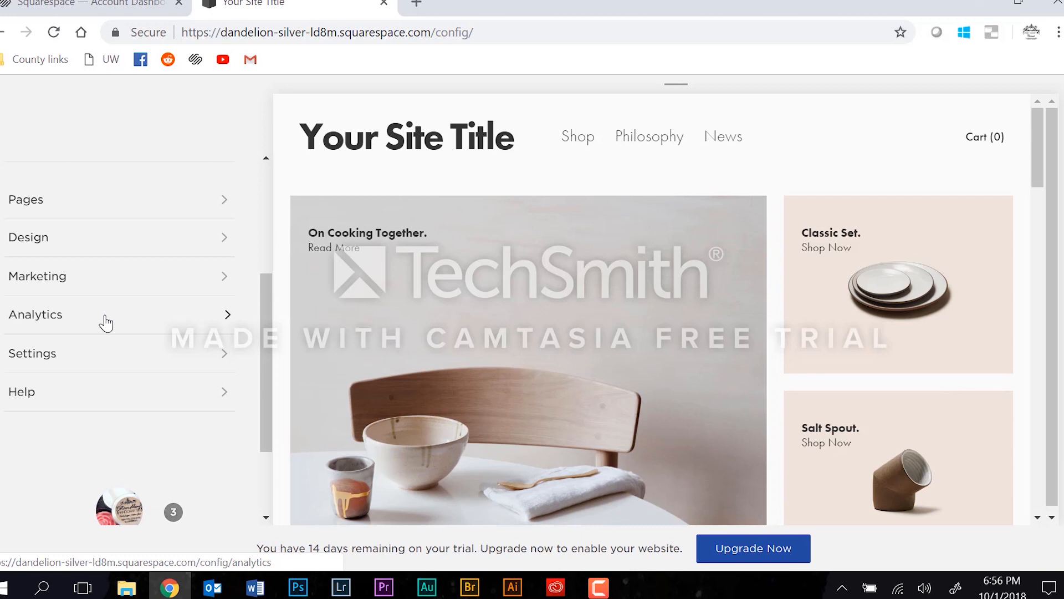
pyautogui.click(129, 204)
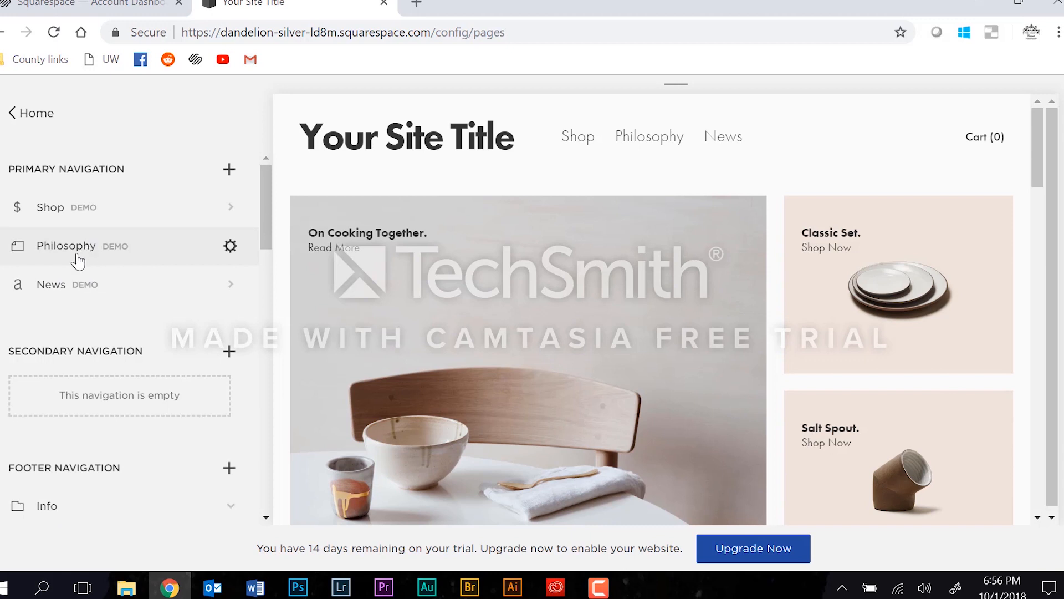
pyautogui.moveTo(652, 152)
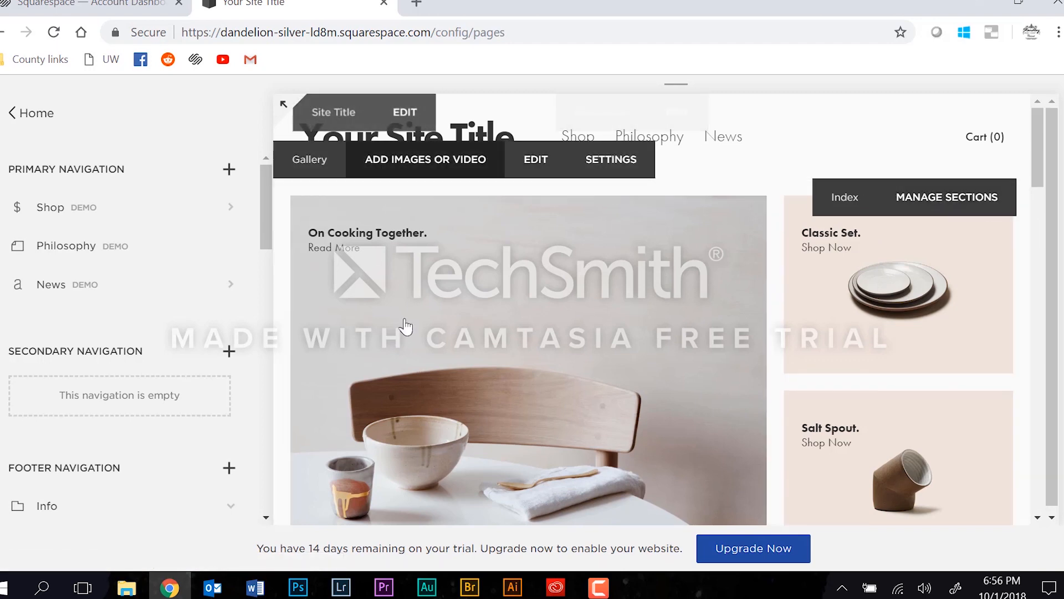
# Edit the home page's Intro section and replace its large heading sentence with "Testing a candle page"
pyautogui.scroll(-10, 882, 366)
pyautogui.scroll(4, 861, 356)
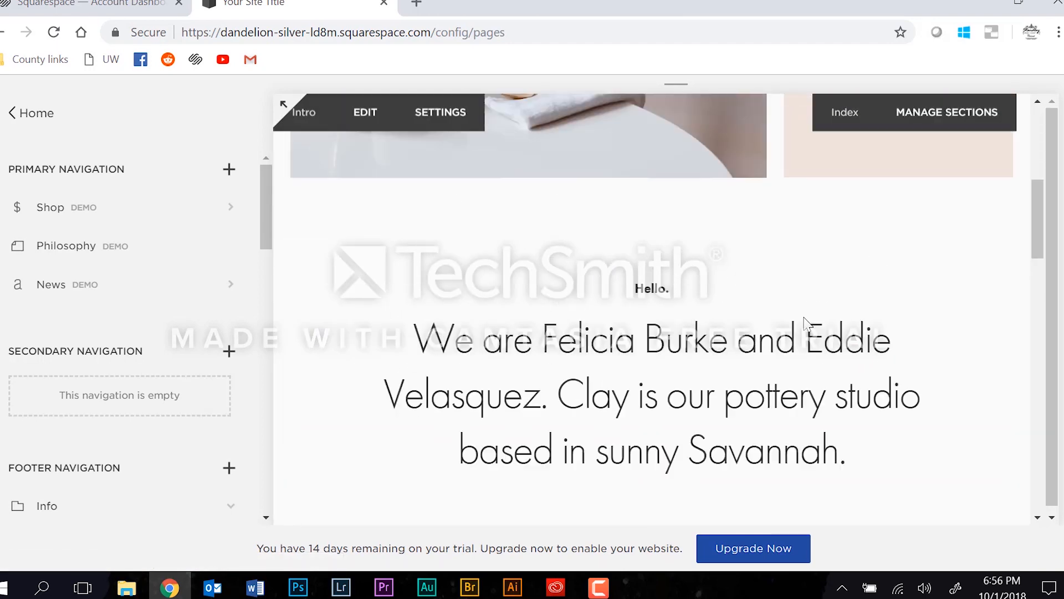
pyautogui.scroll(-2, 751, 403)
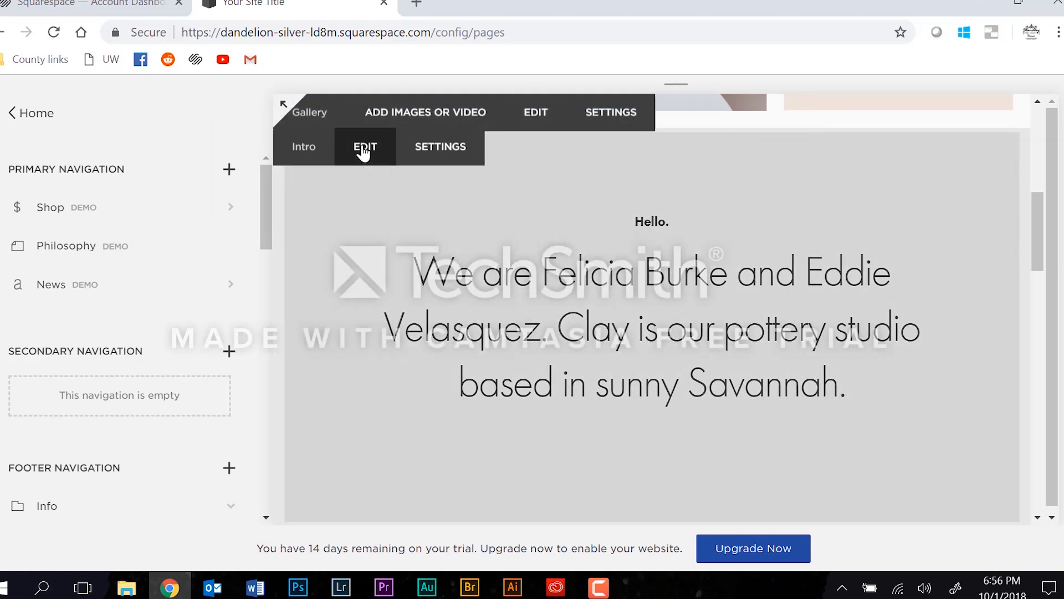
pyautogui.click(364, 149)
pyautogui.click(383, 216)
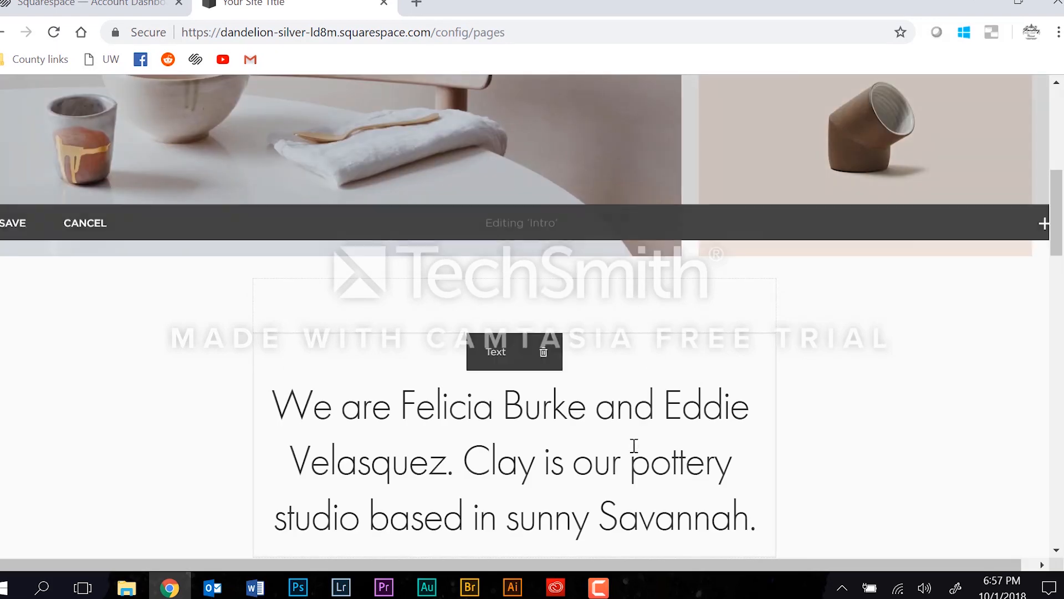
pyautogui.click(618, 474)
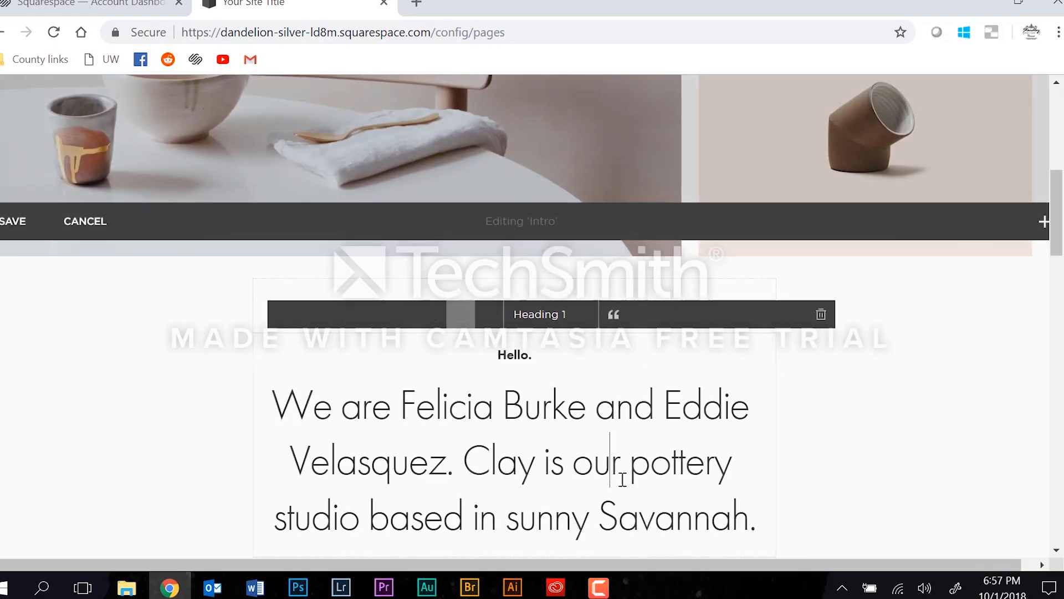
pyautogui.moveTo(748, 521); pyautogui.dragTo(293, 406)
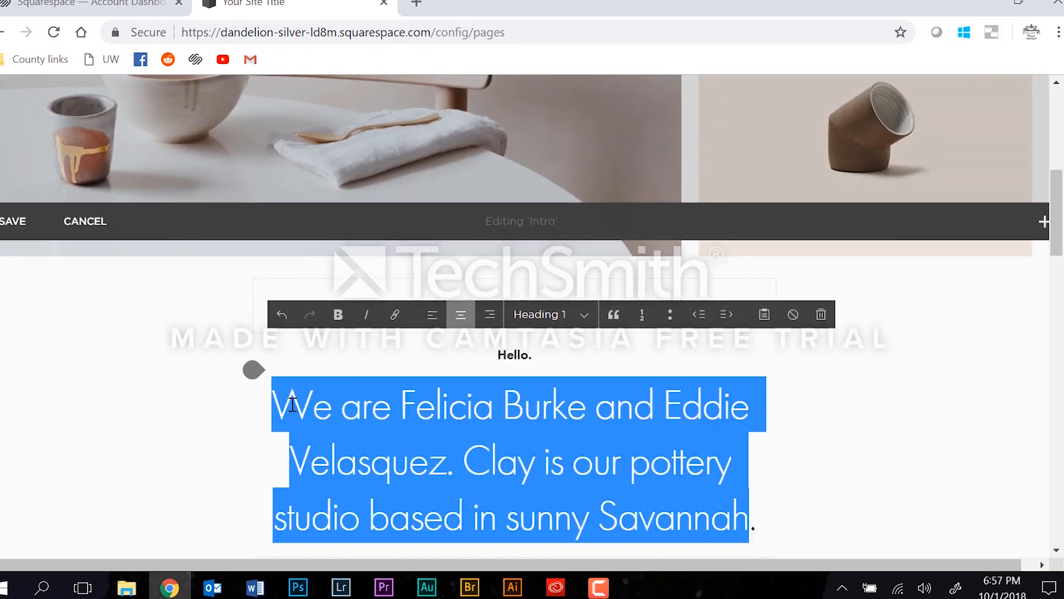
pyautogui.write('Testing a candle pa')
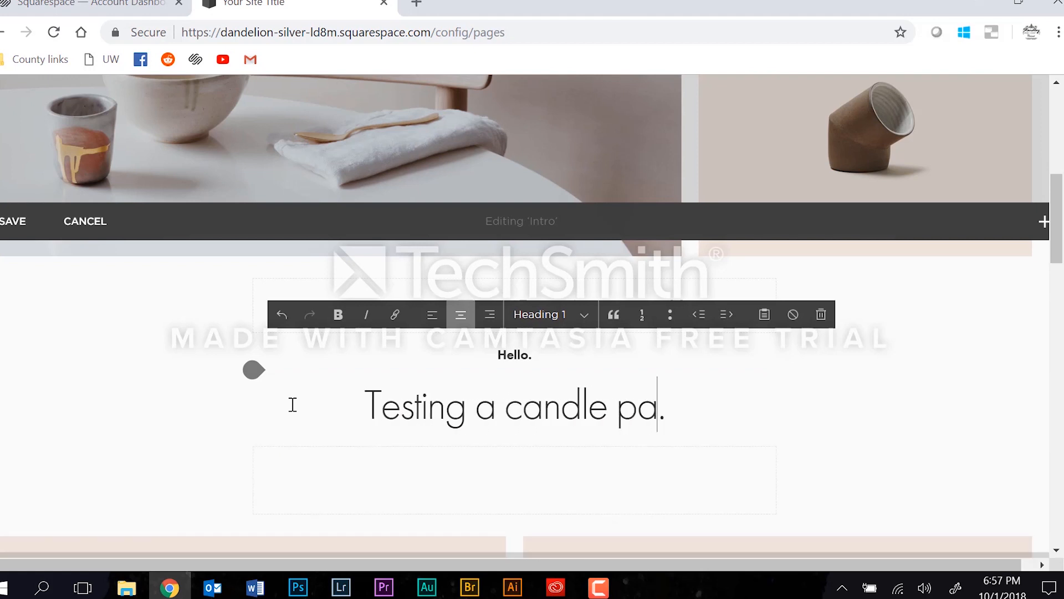
pyautogui.write('ge')
# Replace "Hello" above the heading with "Welcome to m ypage" and save the Intro section
pyautogui.click(531, 361)
pyautogui.press('BackSpace')
pyautogui.press('BackSpace')
pyautogui.press('BackSpace')
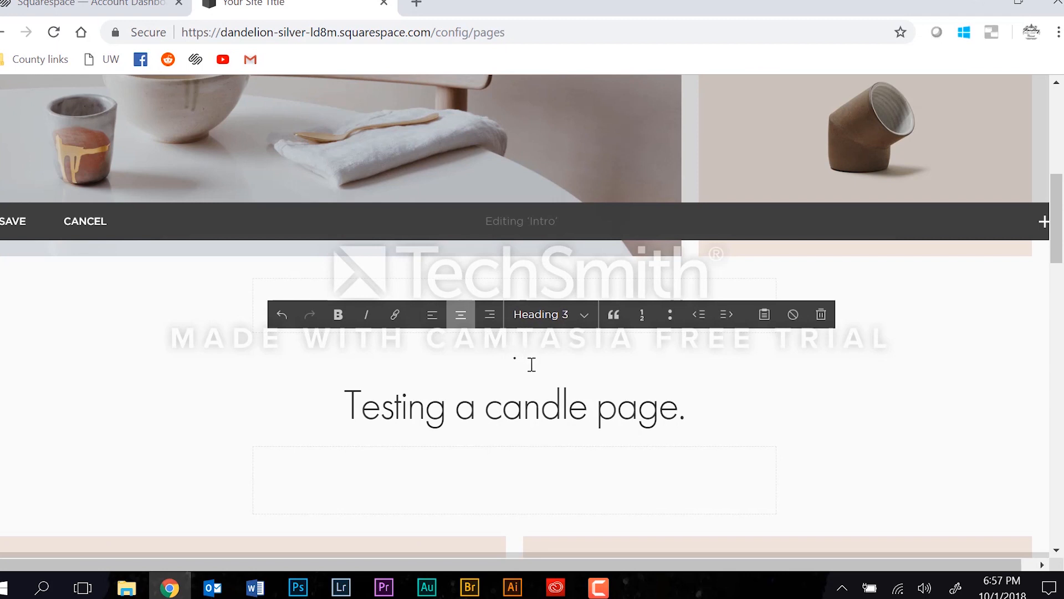
pyautogui.write('Welcome to mypage')
pyautogui.click(12, 221)
# Change the site title to "Standley Handcrafted" and save it
pyautogui.scroll(-2, 471, 357)
pyautogui.scroll(1, 517, 357)
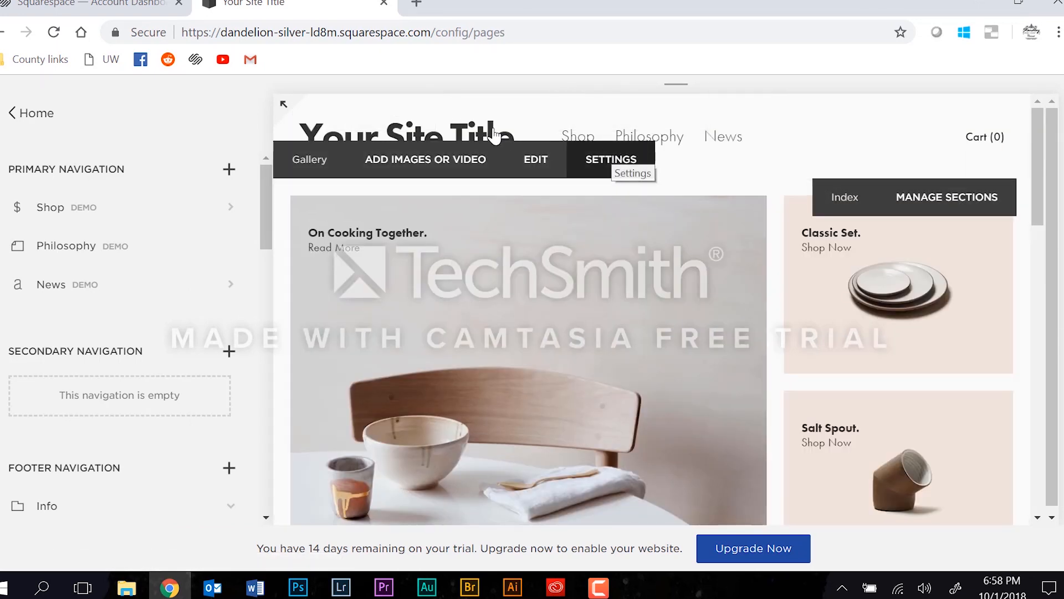
pyautogui.click(408, 113)
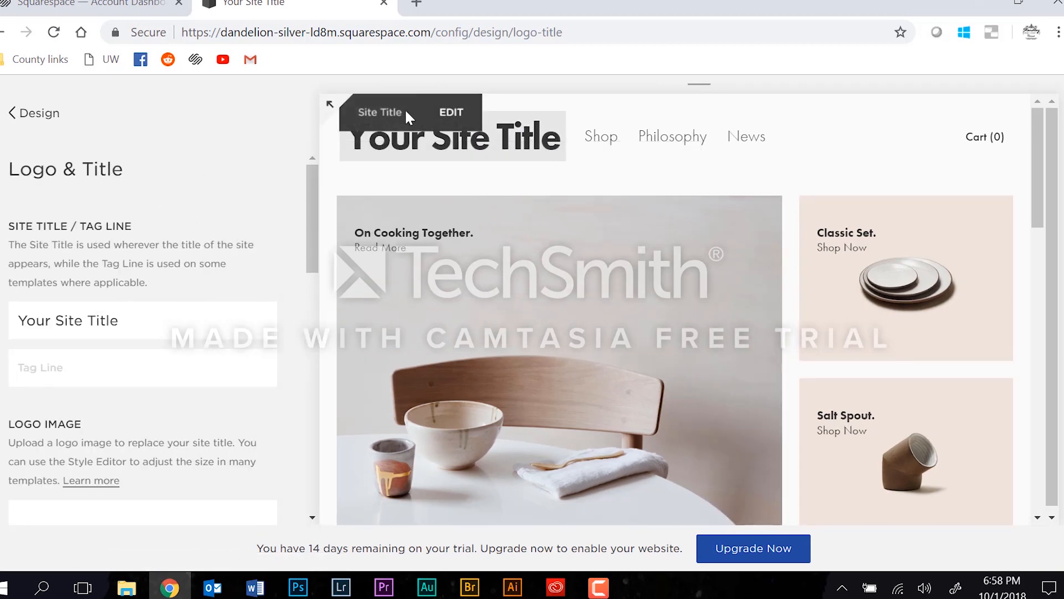
pyautogui.click(158, 317)
pyautogui.hotkey('ctrl', 'a')
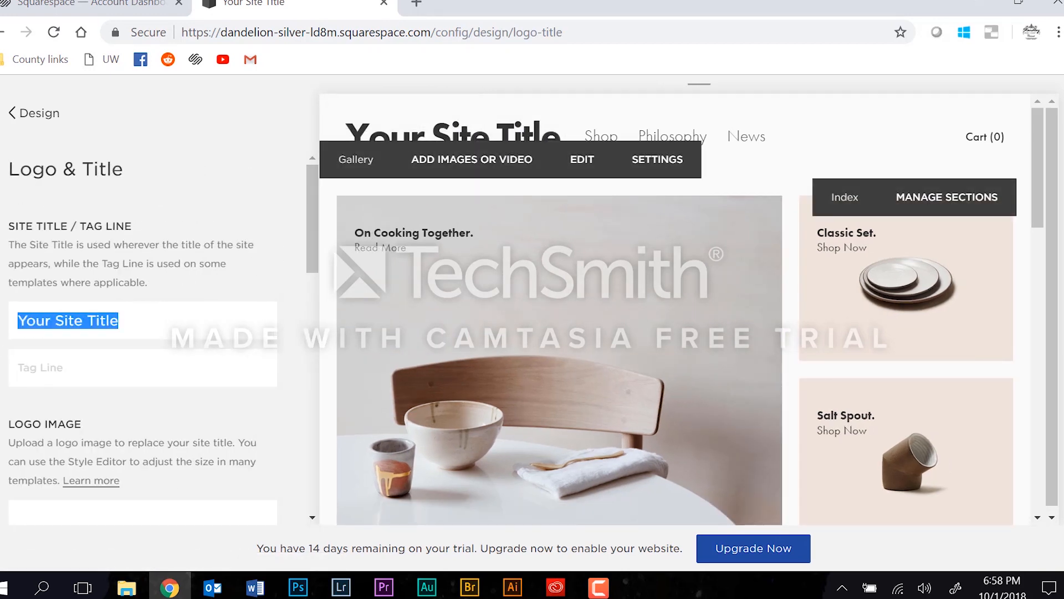
pyautogui.write('Standley Hnadcra')
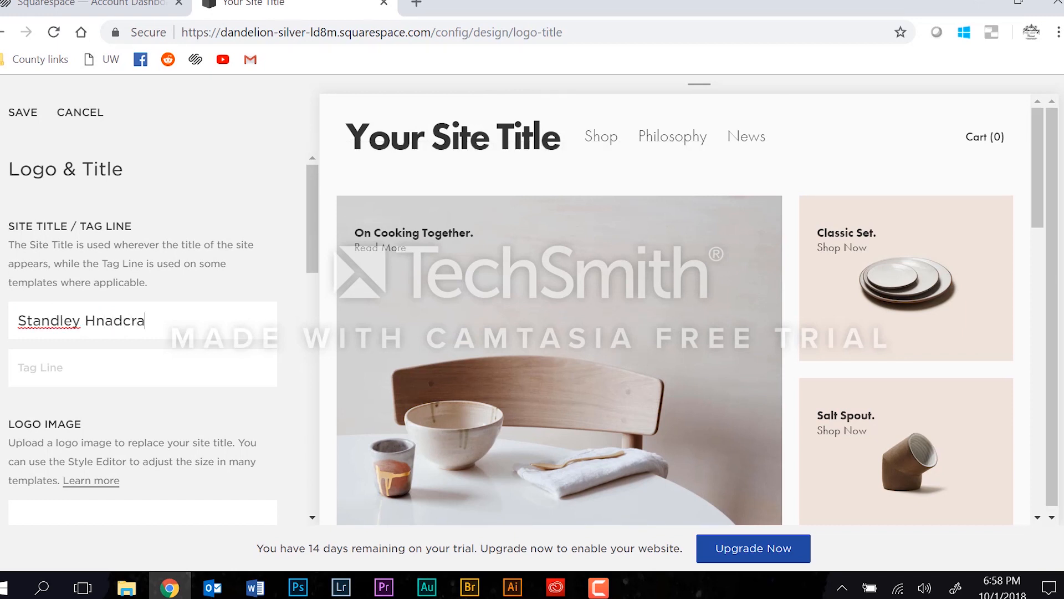
pyautogui.write('fted')
pyautogui.press('BackSpace')
pyautogui.click(22, 112)
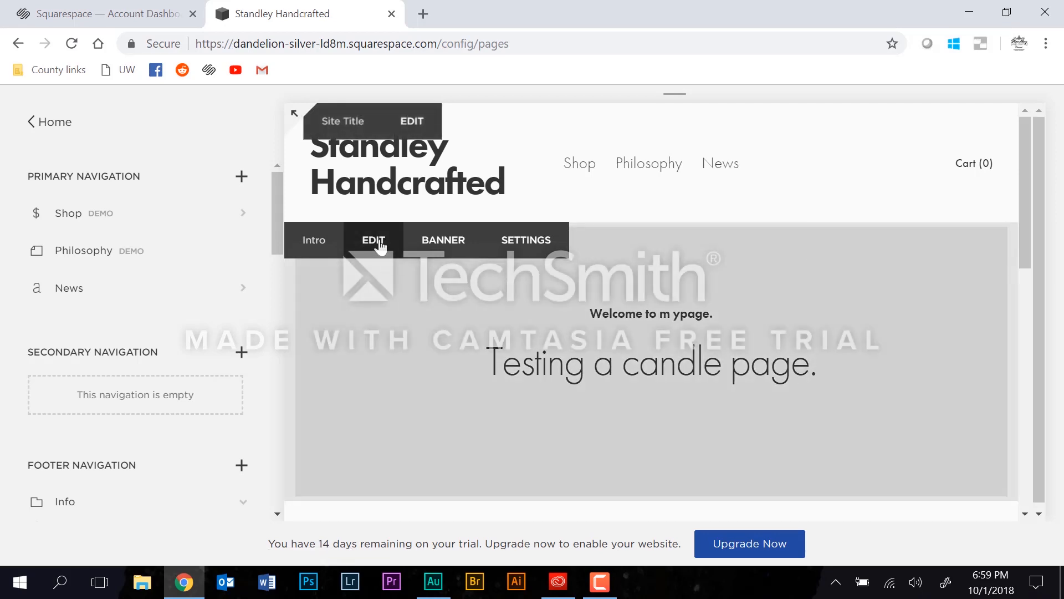
# Add an image block to the Intro section and upload SHCvideoBG.png from the Pictures folder into it
pyautogui.click(373, 241)
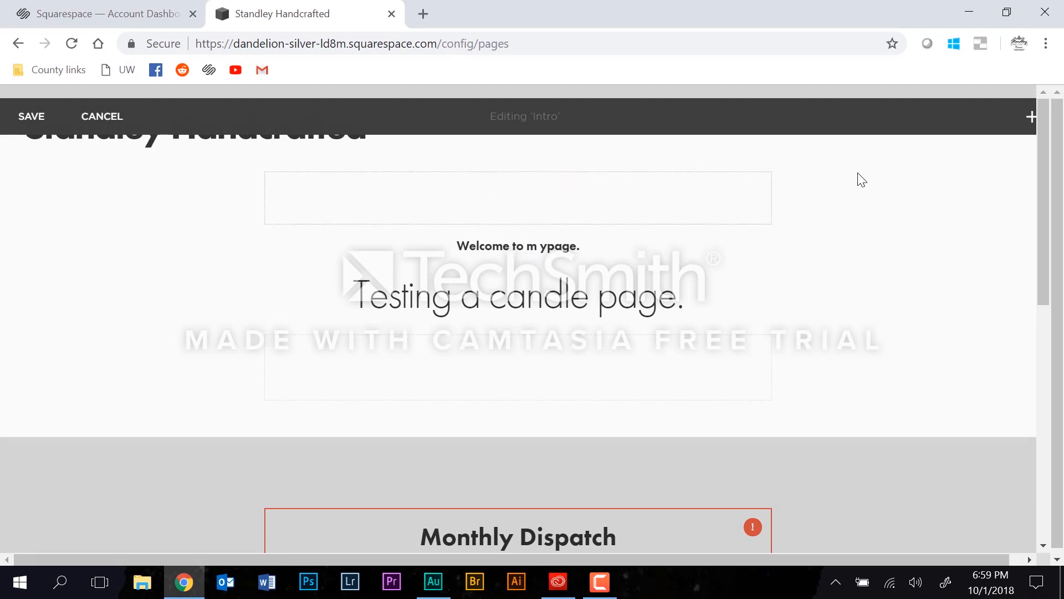
pyautogui.click(1028, 121)
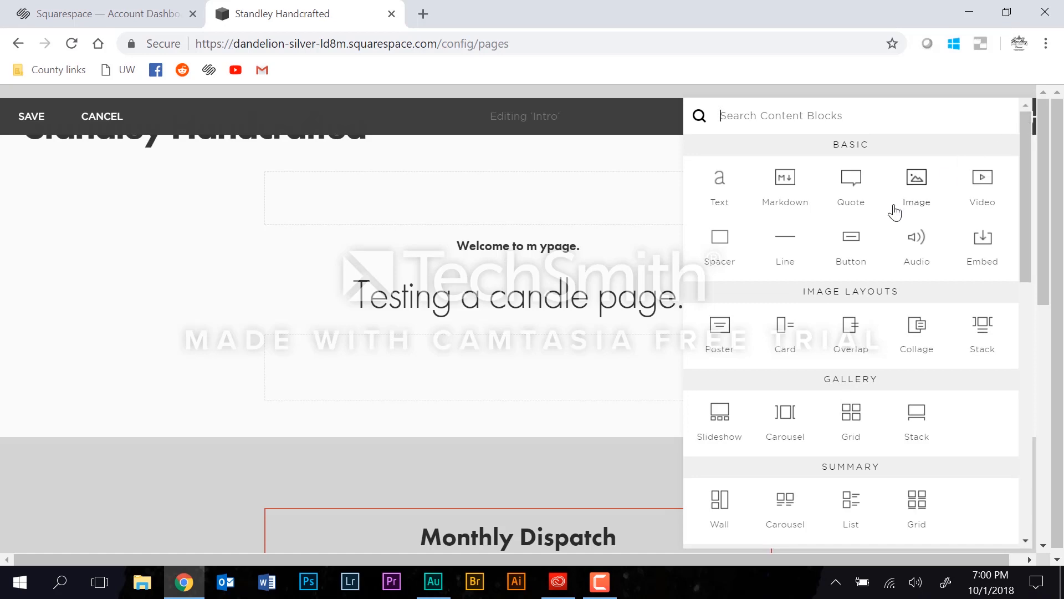
pyautogui.click(917, 188)
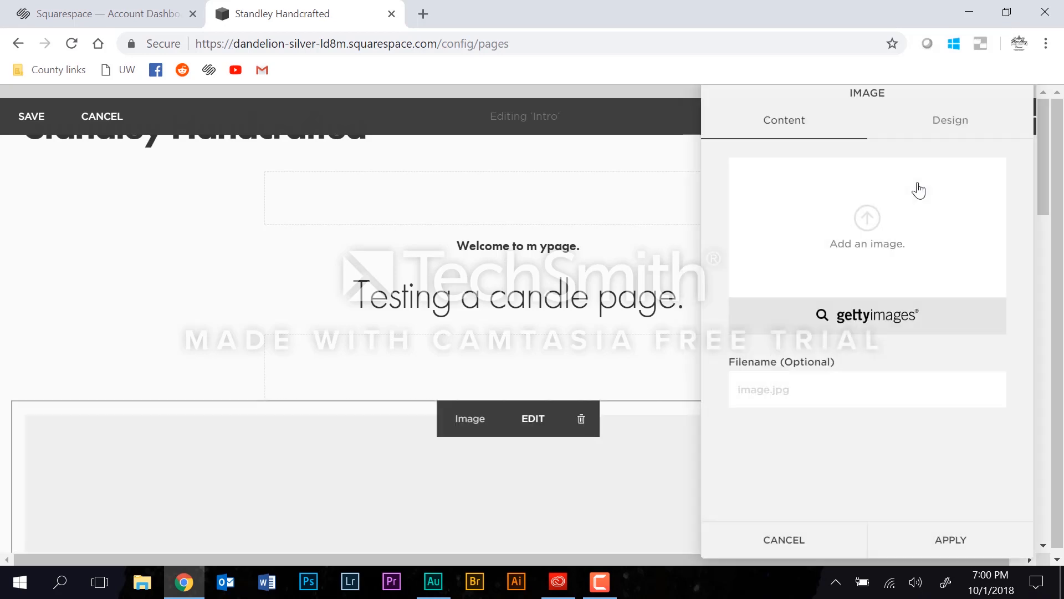
pyautogui.click(858, 246)
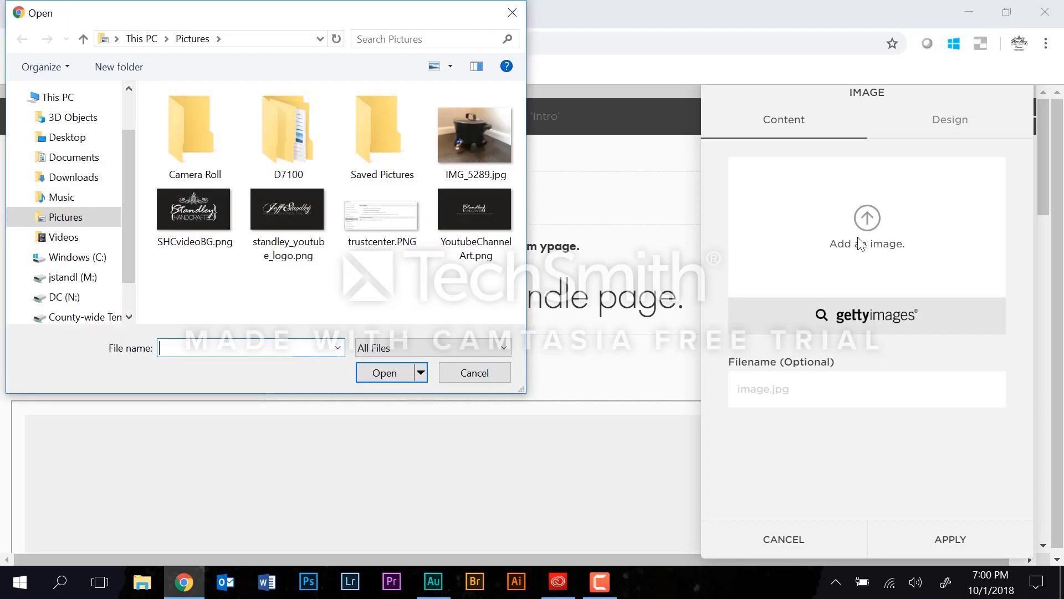
pyautogui.click(197, 218)
pyautogui.click(408, 374)
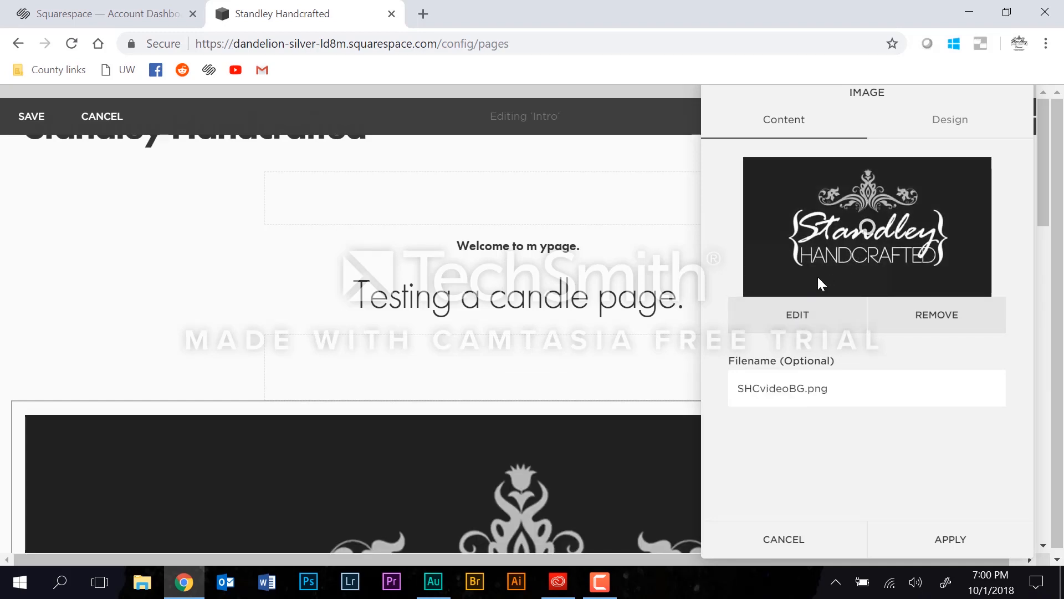
# Crop the uploaded logo image to 1920 by 759 around the logo artwork and save the edited photo
pyautogui.click(806, 316)
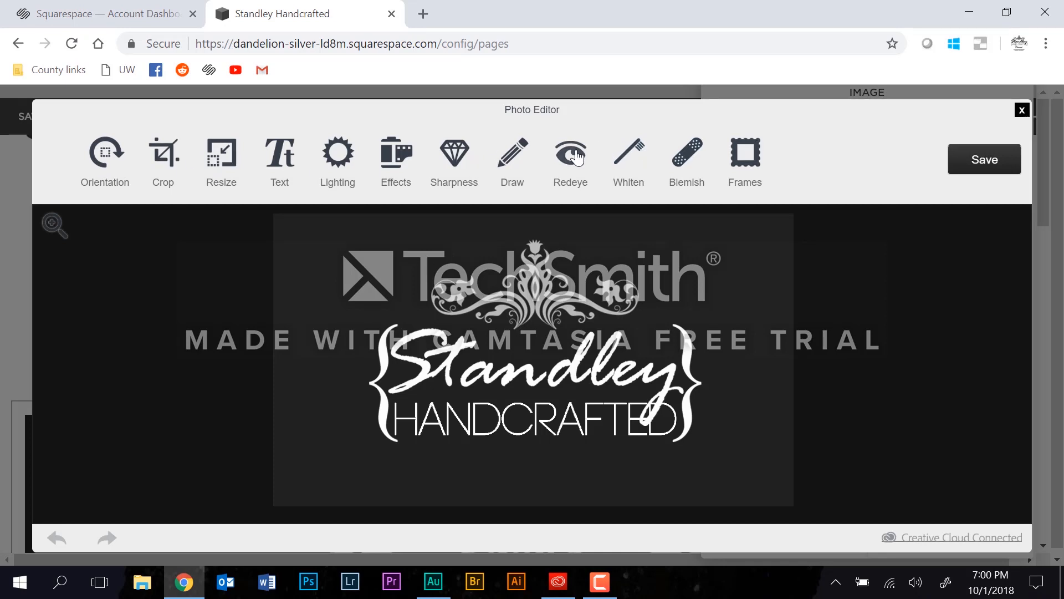
pyautogui.click(165, 161)
pyautogui.moveTo(299, 501); pyautogui.dragTo(284, 428)
pyautogui.moveTo(289, 226); pyautogui.dragTo(289, 247)
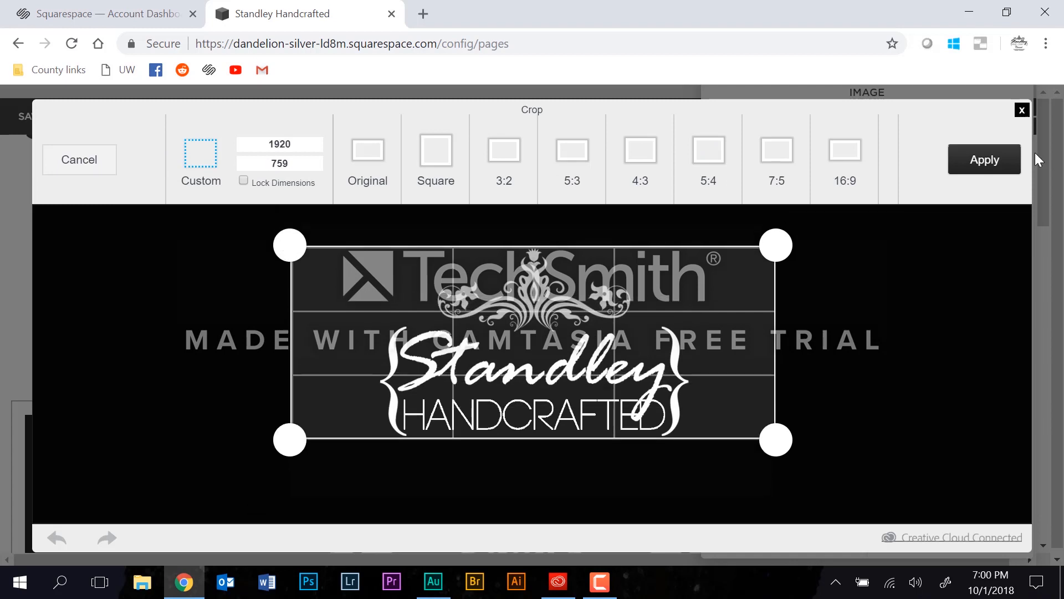
pyautogui.click(977, 163)
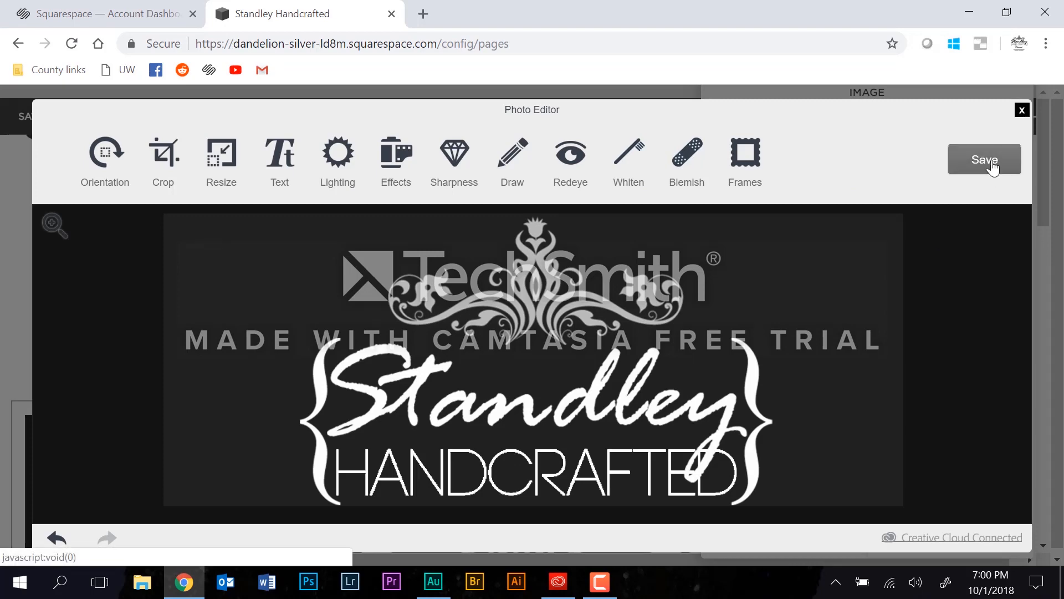
pyautogui.click(992, 165)
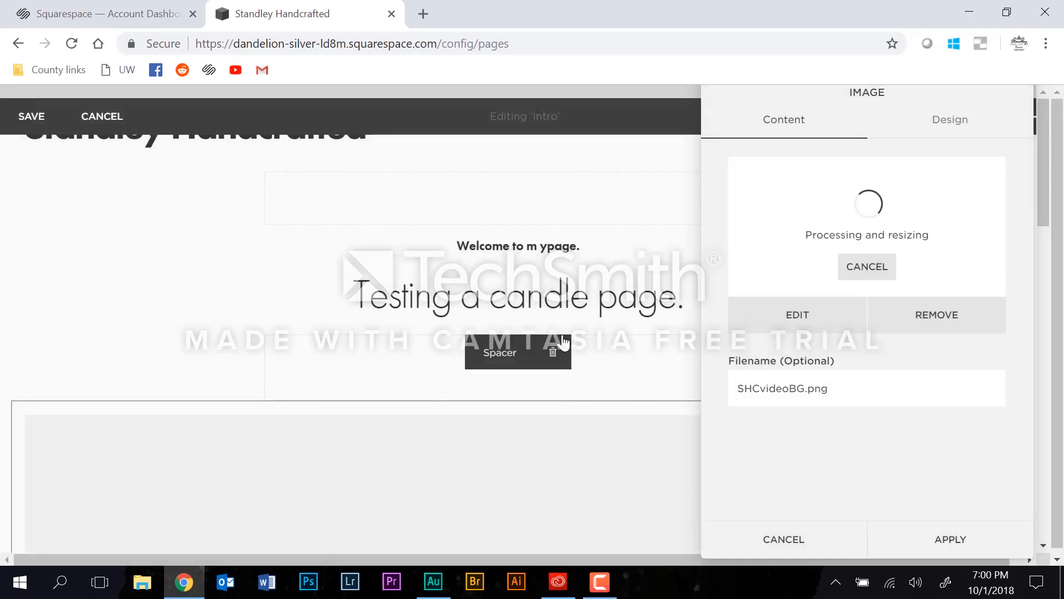
# Apply the image block changes, check the cropped logo on the page and save the Intro section
pyautogui.click(938, 546)
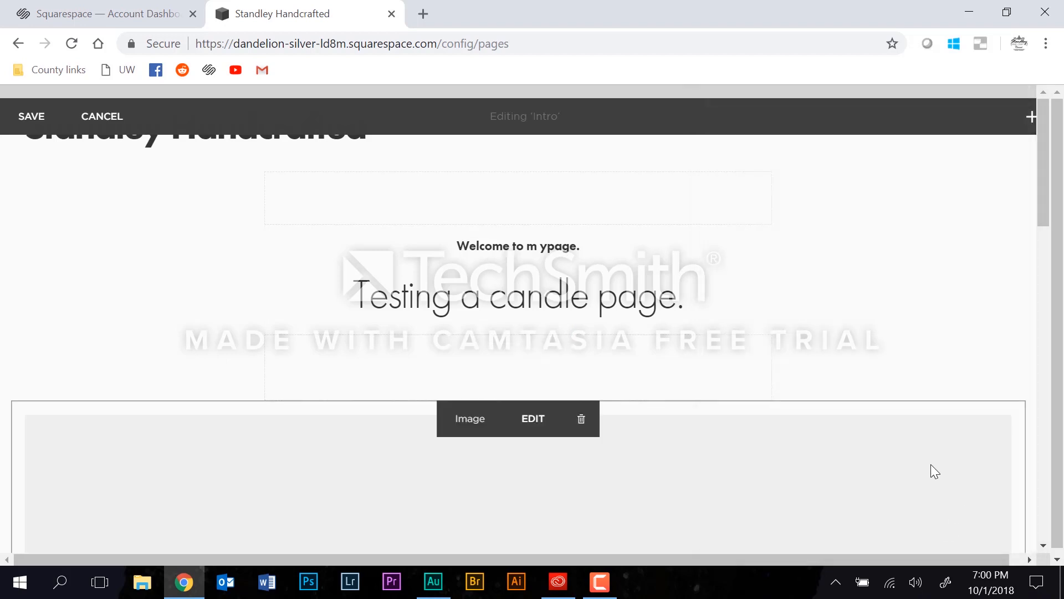
pyautogui.scroll(-10, 819, 352)
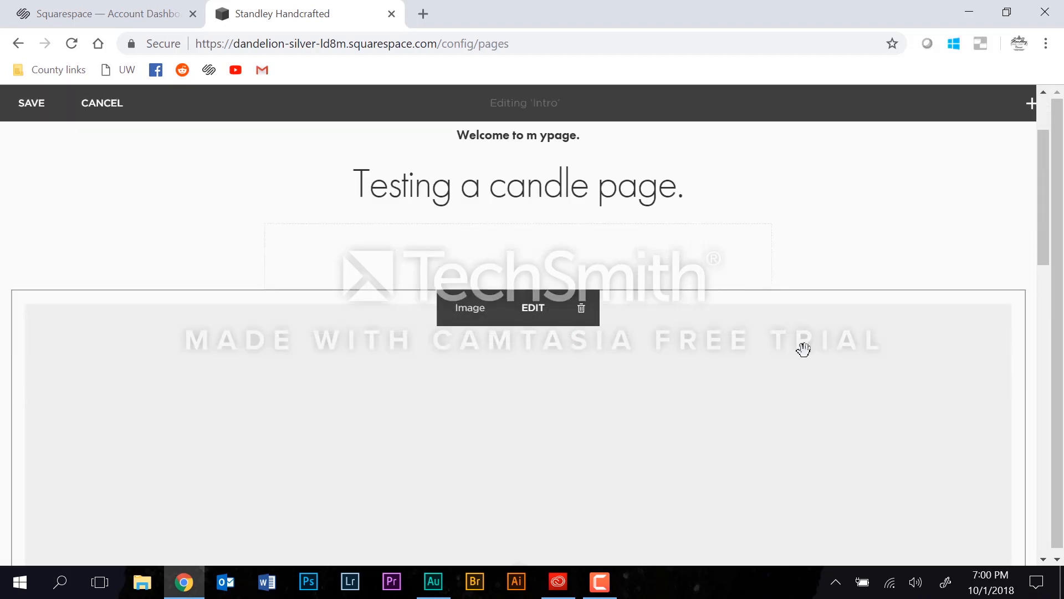
pyautogui.scroll(9, 804, 349)
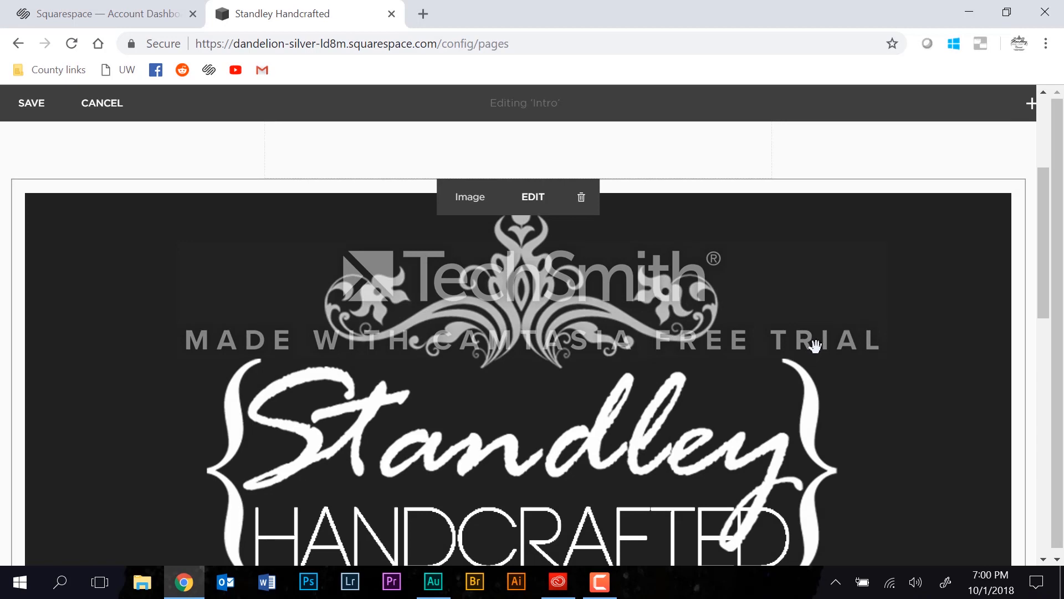
pyautogui.scroll(-5, 809, 348)
pyautogui.scroll(8, 816, 346)
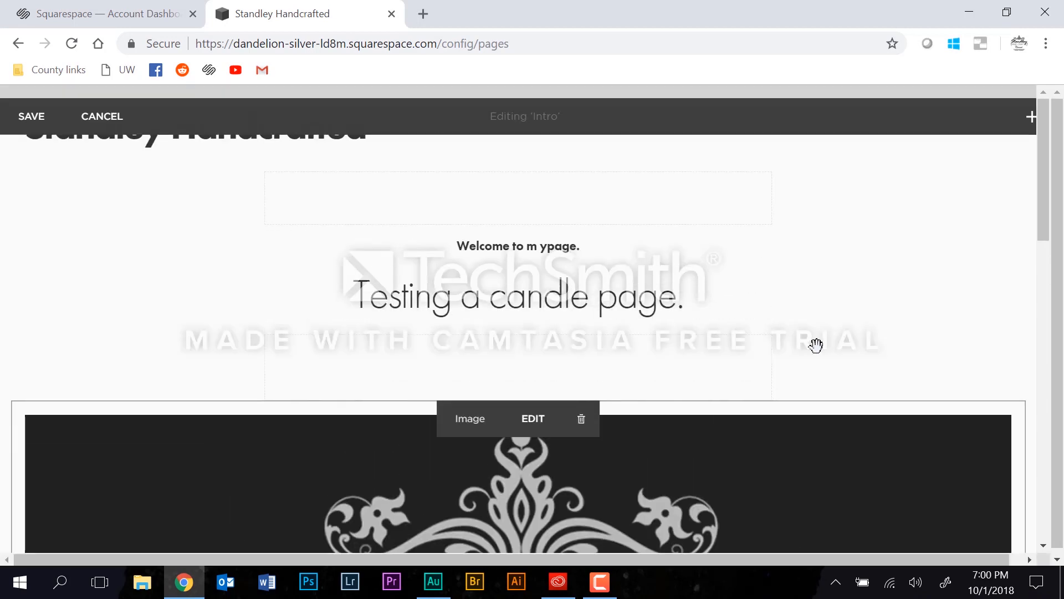
pyautogui.click(23, 116)
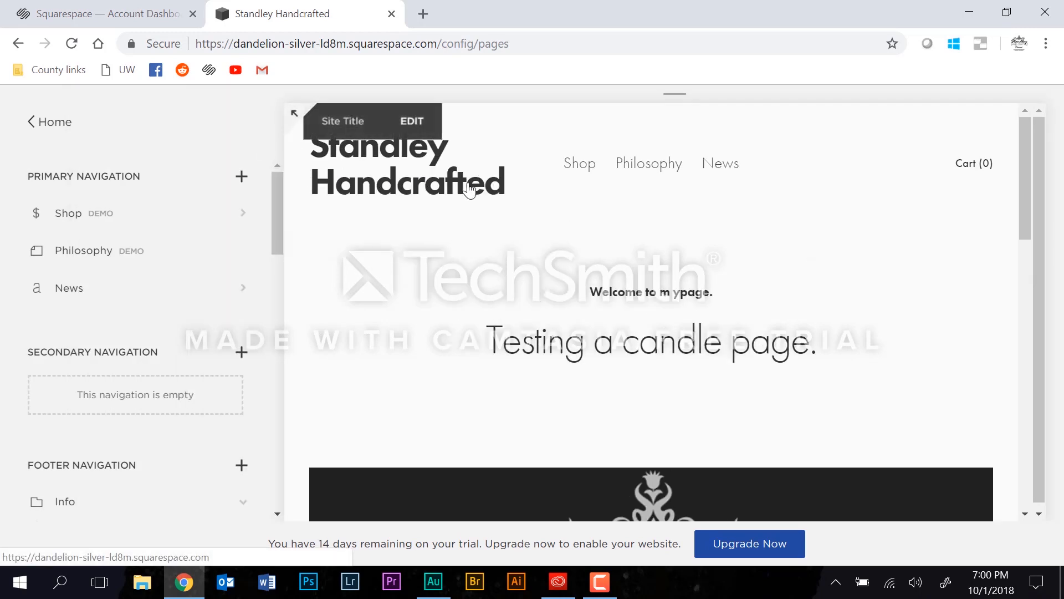
# Replace the demo Shop page with an empty one and begin its first product as a Physical product
pyautogui.click(76, 220)
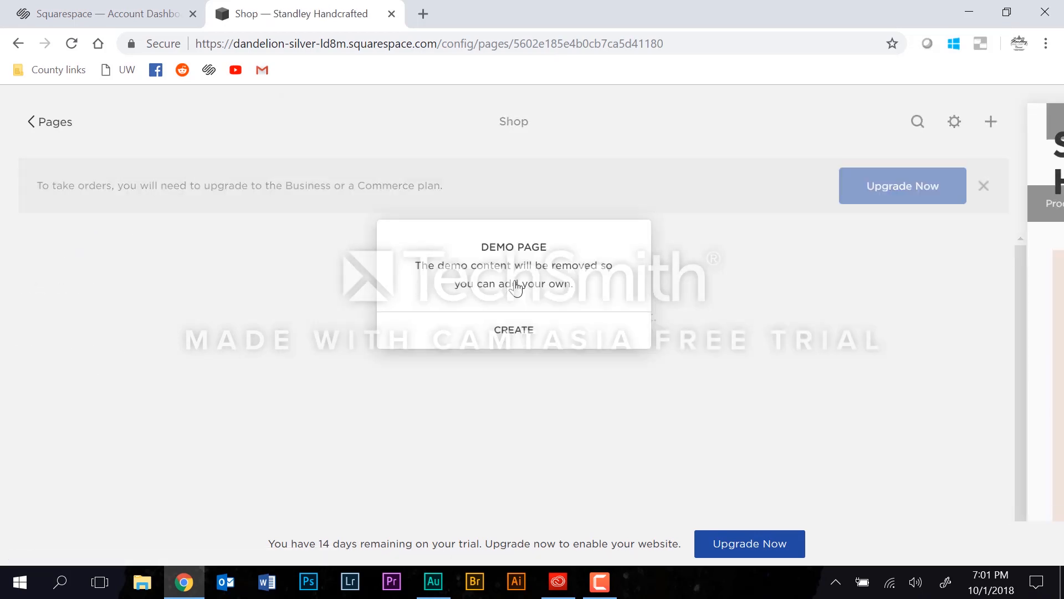
pyautogui.click(512, 343)
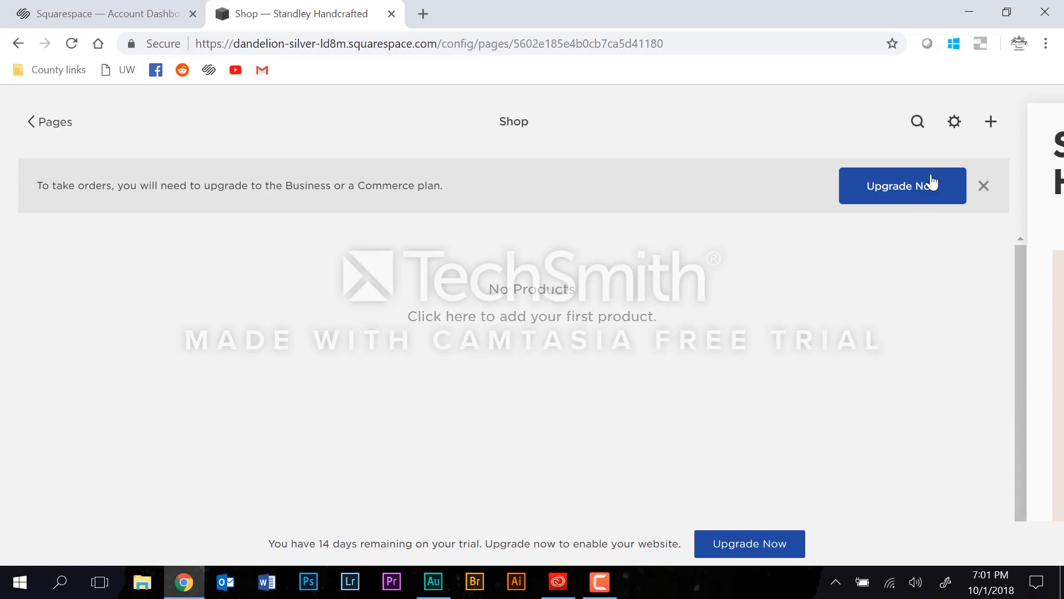
pyautogui.click(534, 319)
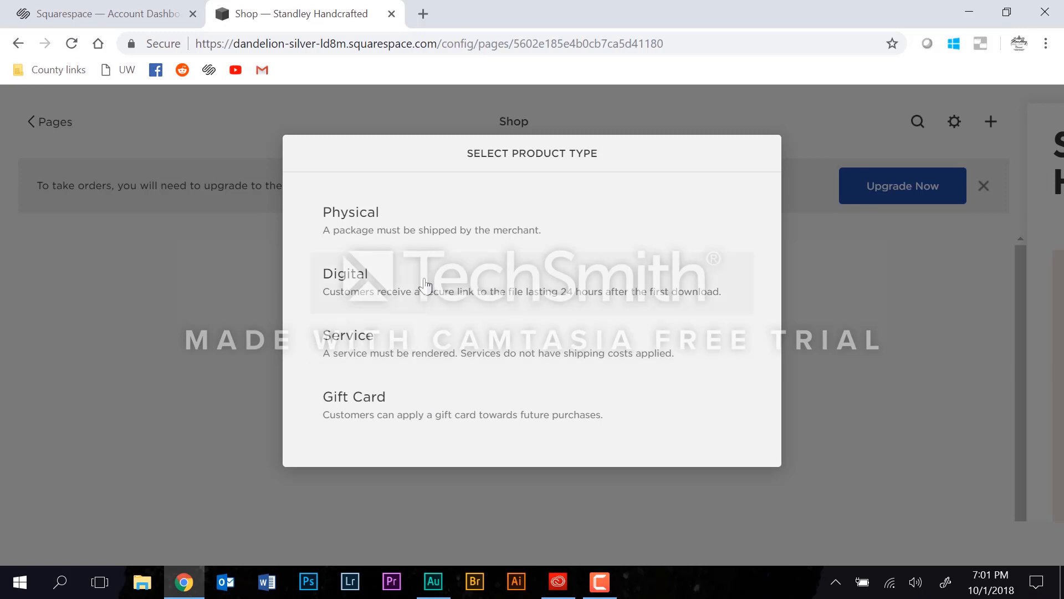
pyautogui.click(459, 231)
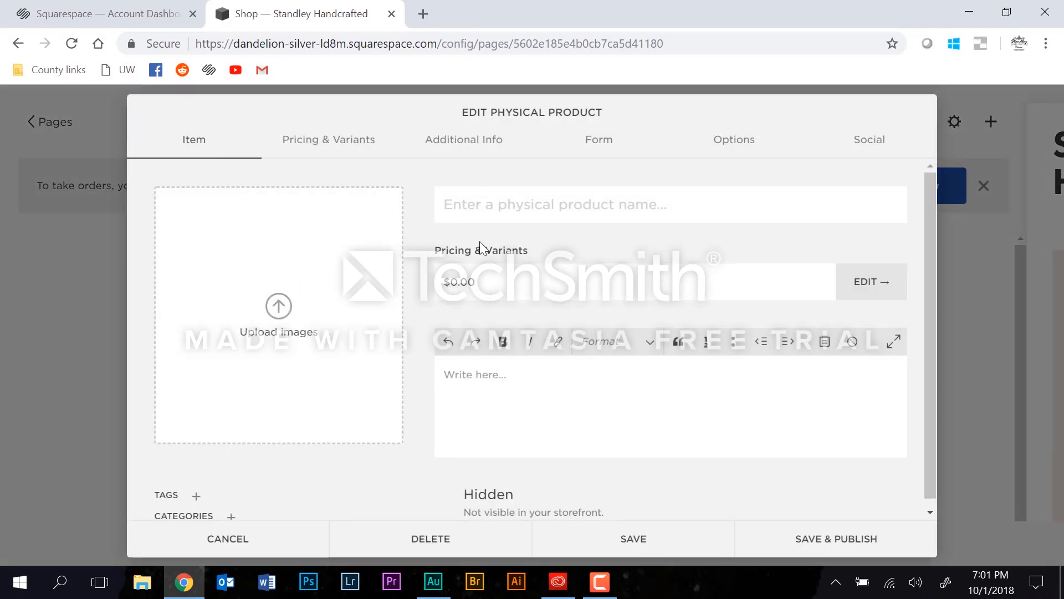
# Upload IMG_5289.jpg from the Pictures folder as the product image
pyautogui.click(290, 308)
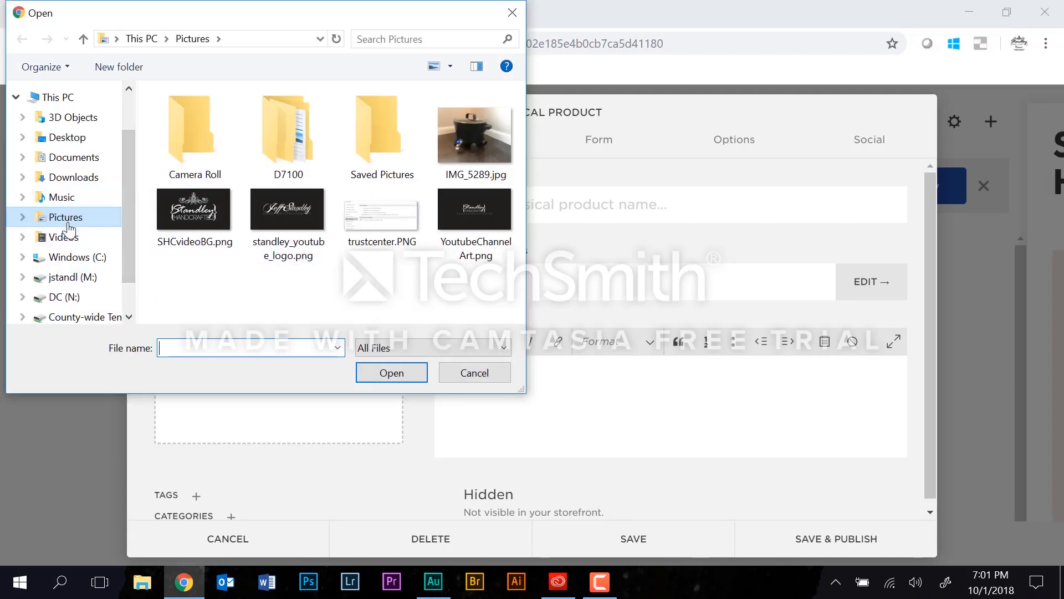
pyautogui.scroll(-1, 84, 275)
pyautogui.scroll(2, 83, 277)
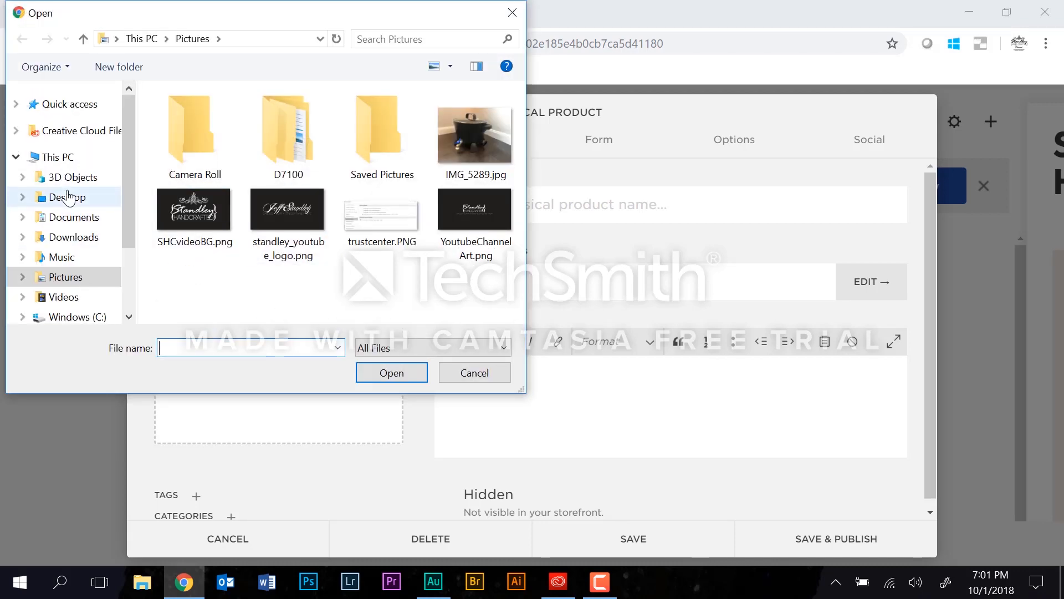
pyautogui.click(67, 277)
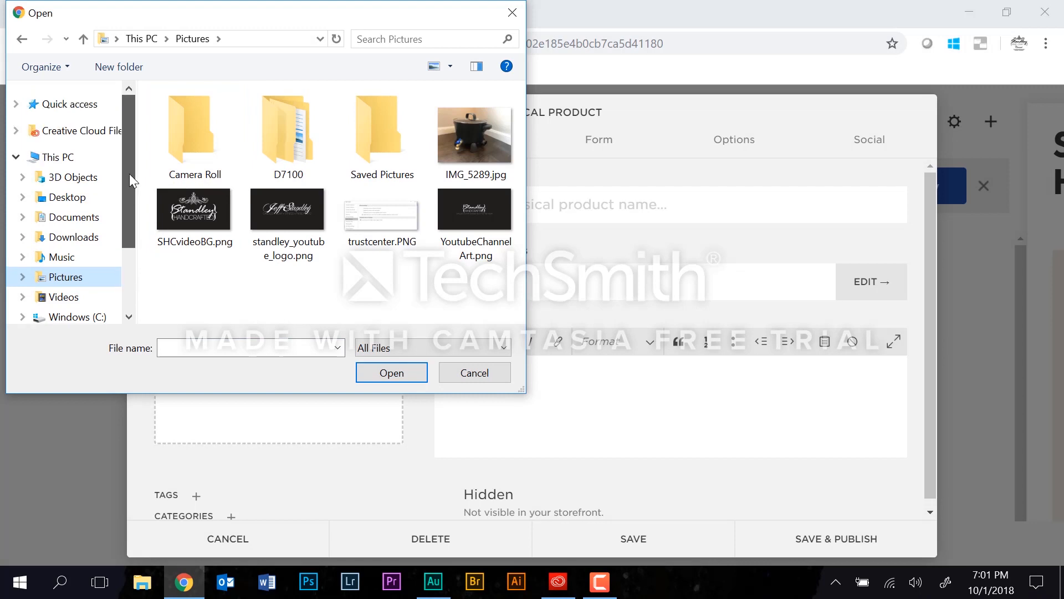
pyautogui.click(478, 144)
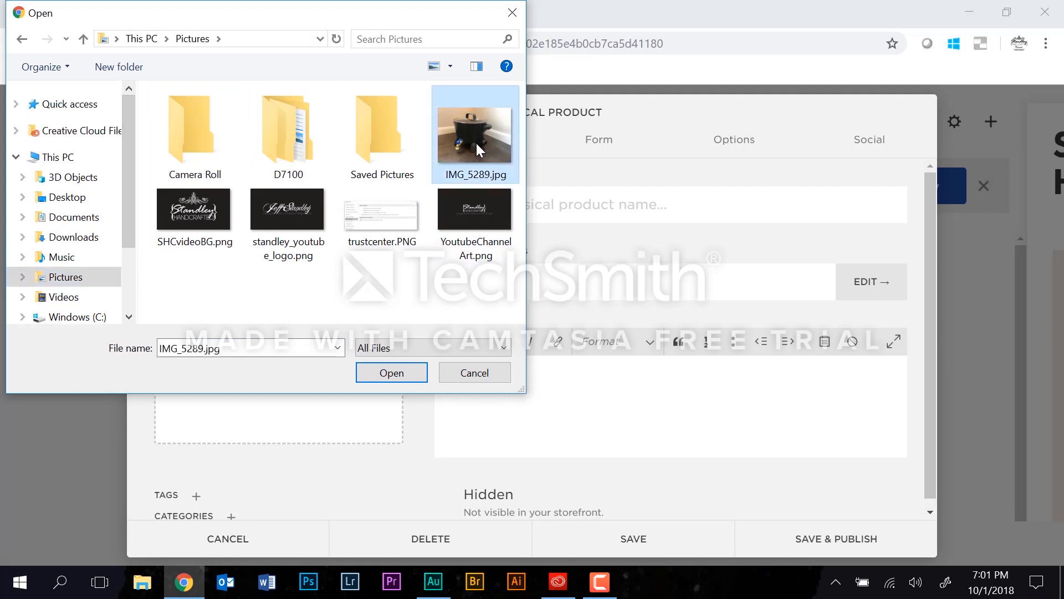
pyautogui.click(391, 379)
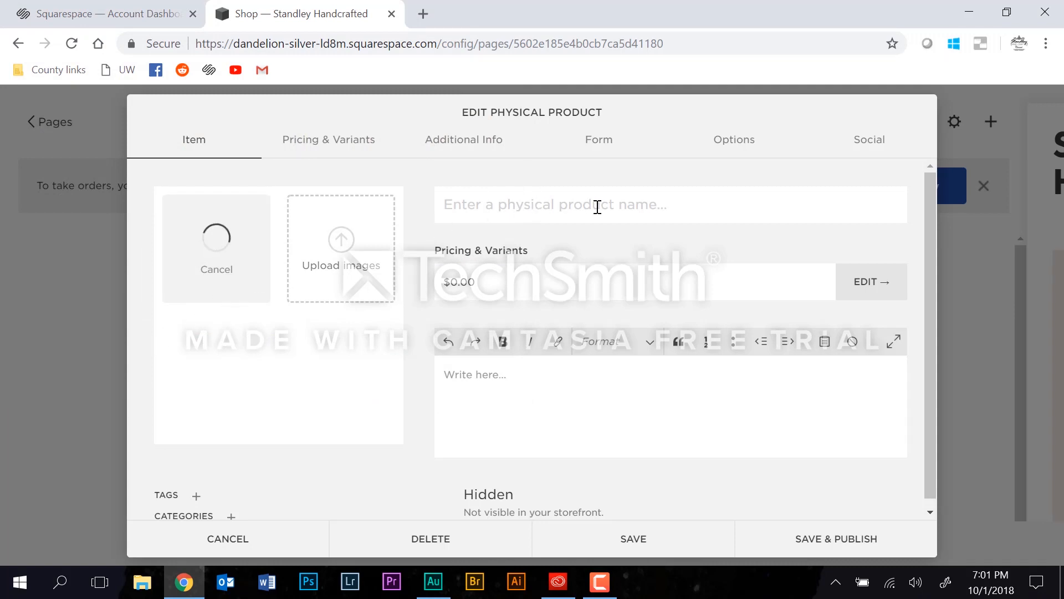
# Name the physical product "Wax melter"
pyautogui.click(622, 202)
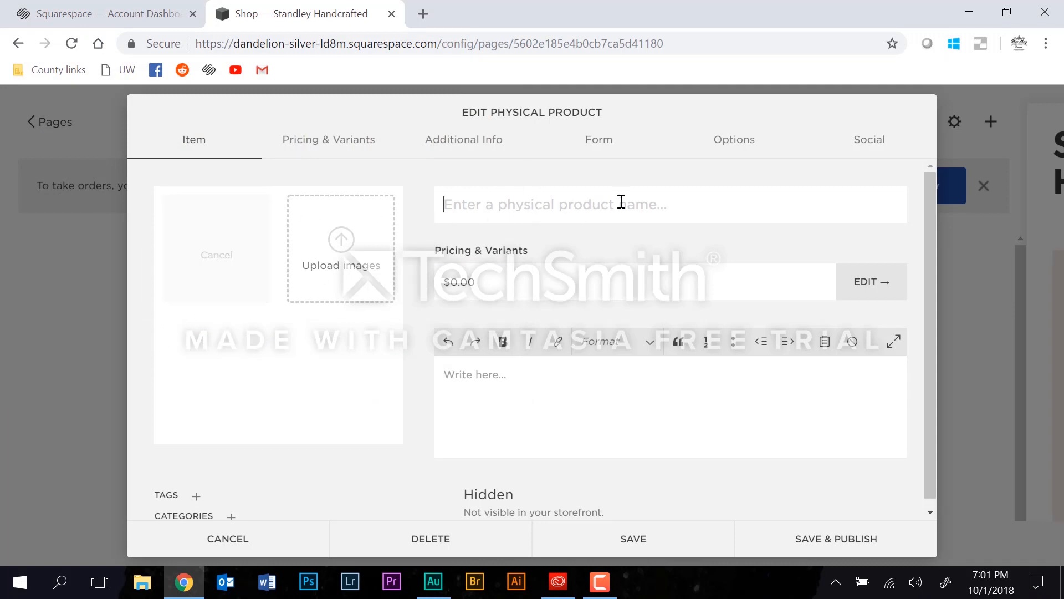
pyautogui.write('Melt')
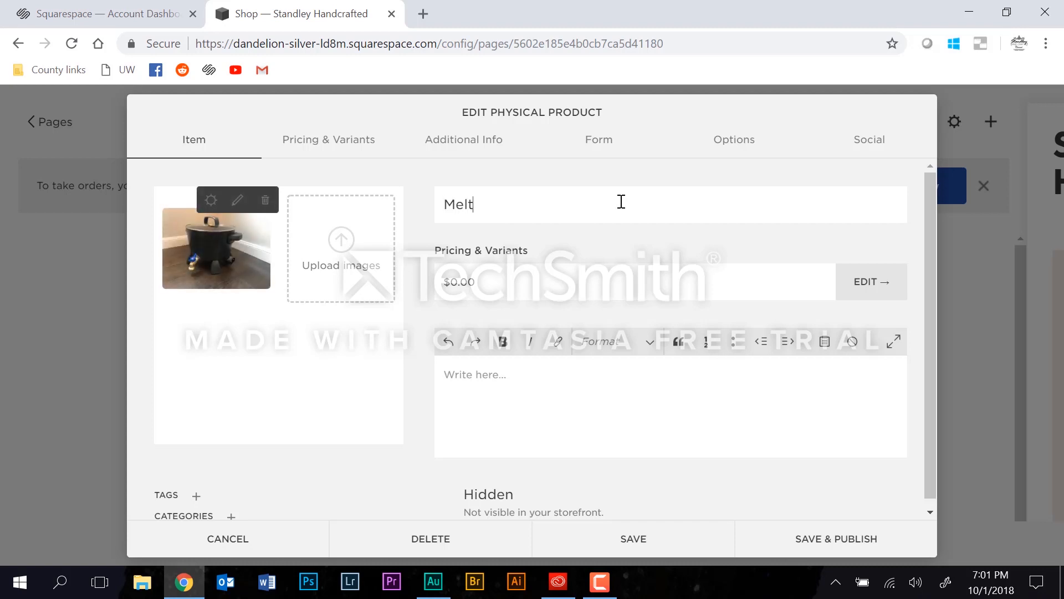
pyautogui.press('BackSpace')
pyautogui.press('BackSpace')
pyautogui.press('BackSpace')
pyautogui.press('BackSpace')
pyautogui.press('BackSpace')
pyautogui.press('BackSpace')
pyautogui.write('Wa')
# Set the product variant's price to $85.00, leaving it off sale
pyautogui.click(505, 287)
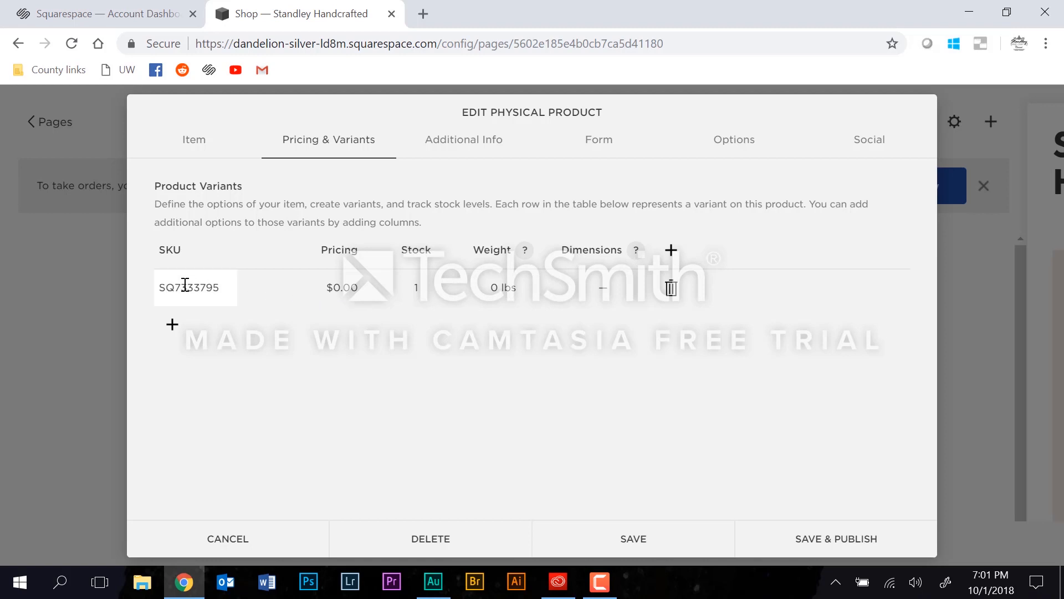
pyautogui.click(340, 291)
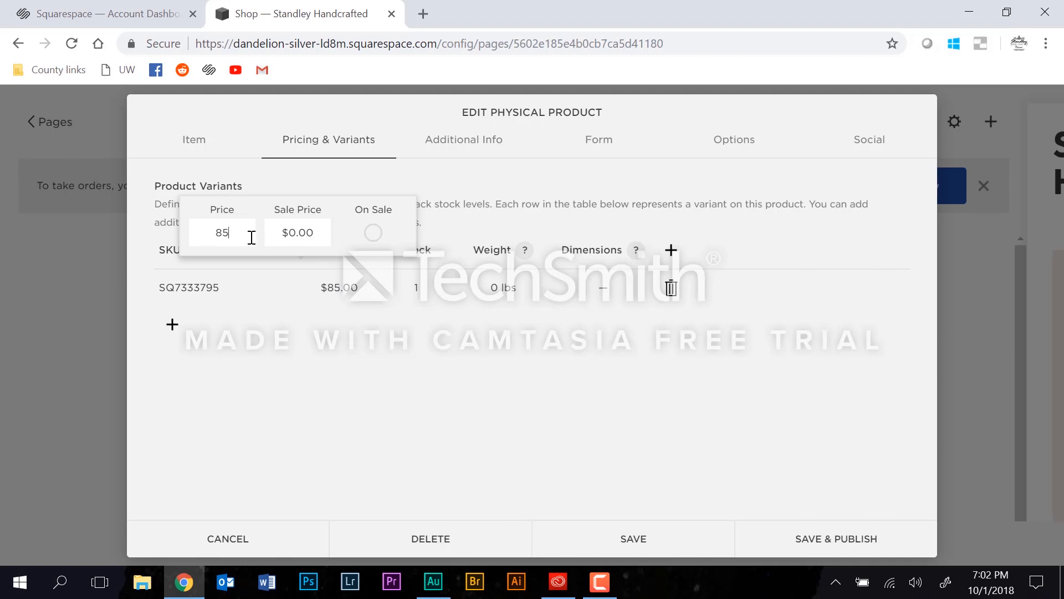
pyautogui.click(309, 233)
pyautogui.click(391, 409)
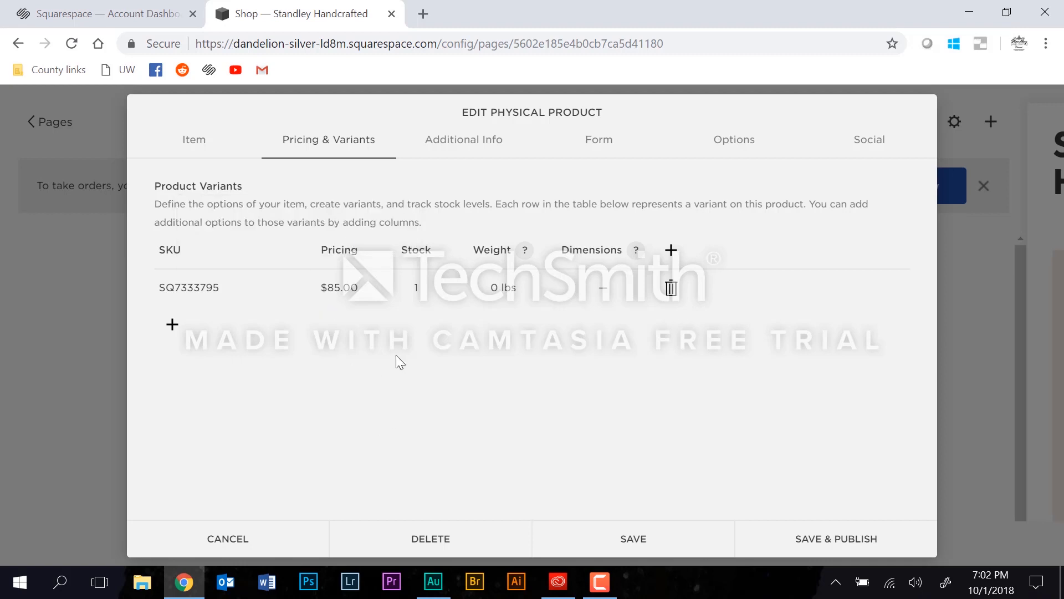
# Set the product variant's stock quantity to 10 and its weight to 7 lbs
pyautogui.click(420, 290)
pyautogui.write('10')
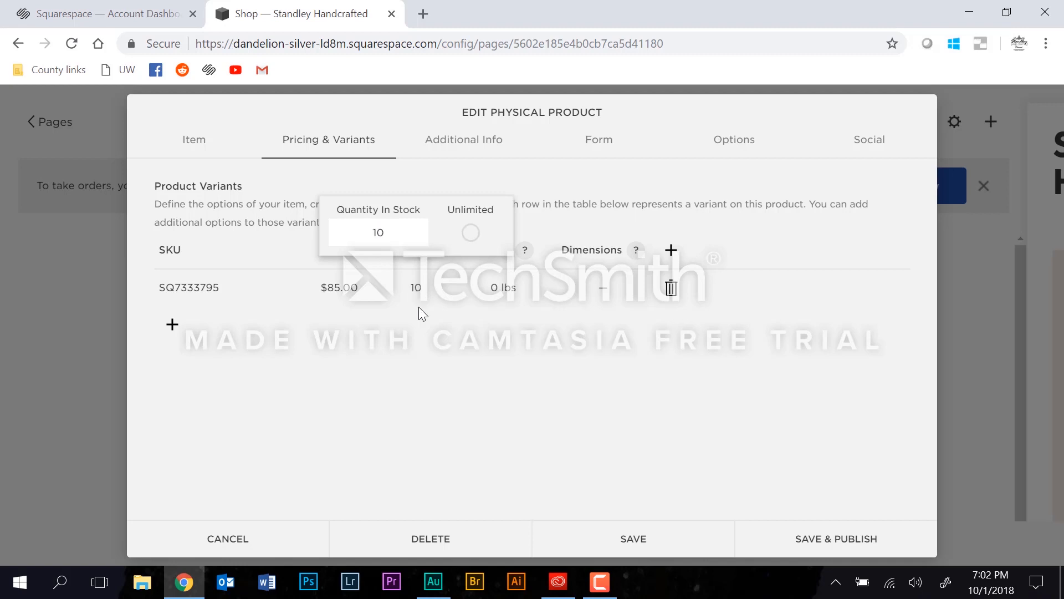
pyautogui.click(497, 362)
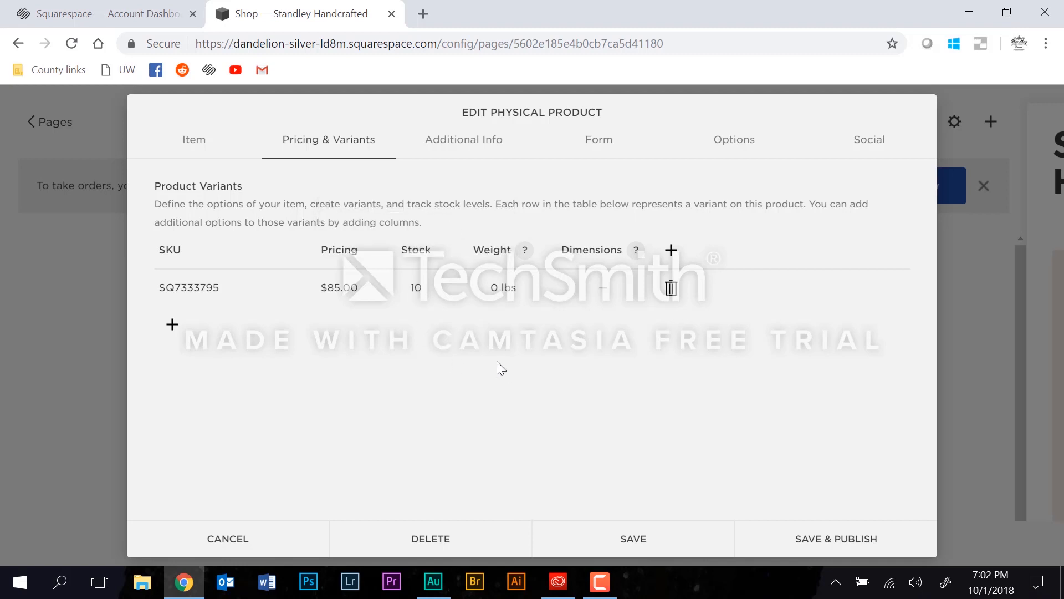
pyautogui.click(509, 257)
pyautogui.click(518, 318)
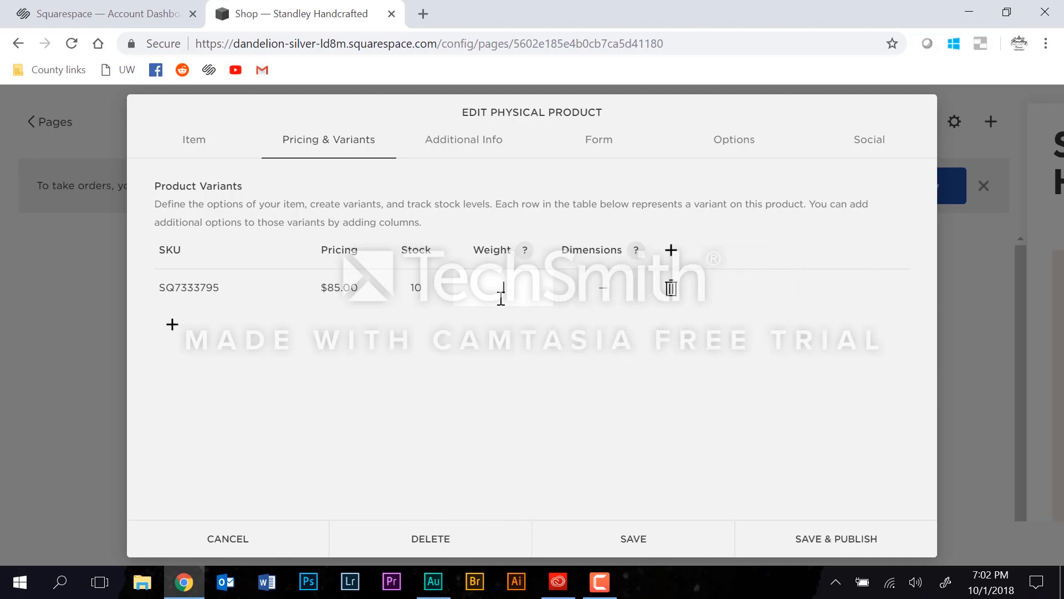
pyautogui.click(500, 299)
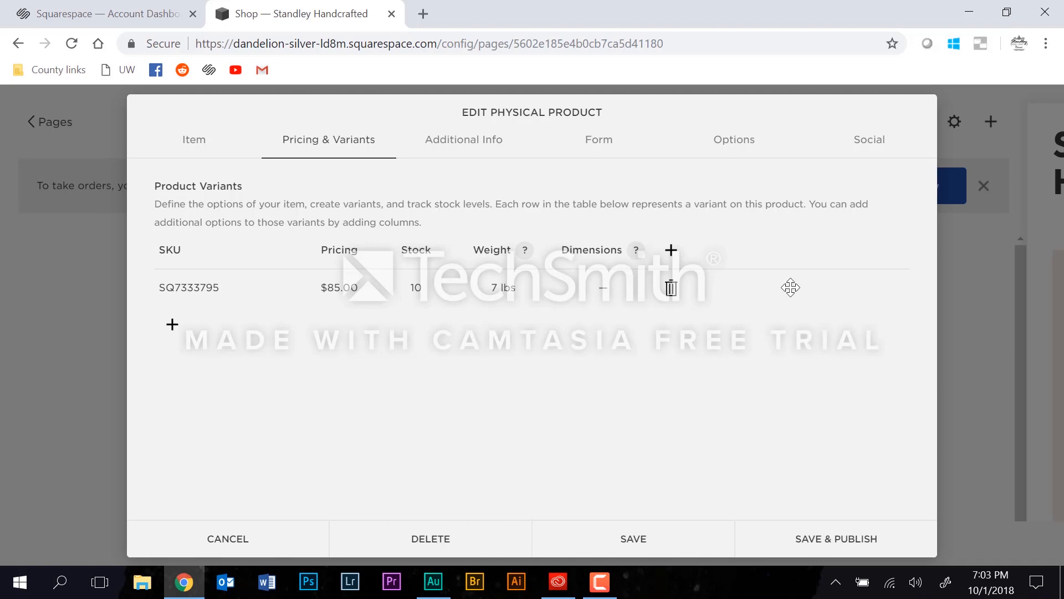
# Write the product description "Testing the page, adding a melter" and select the whole sentence for copying
pyautogui.click(197, 150)
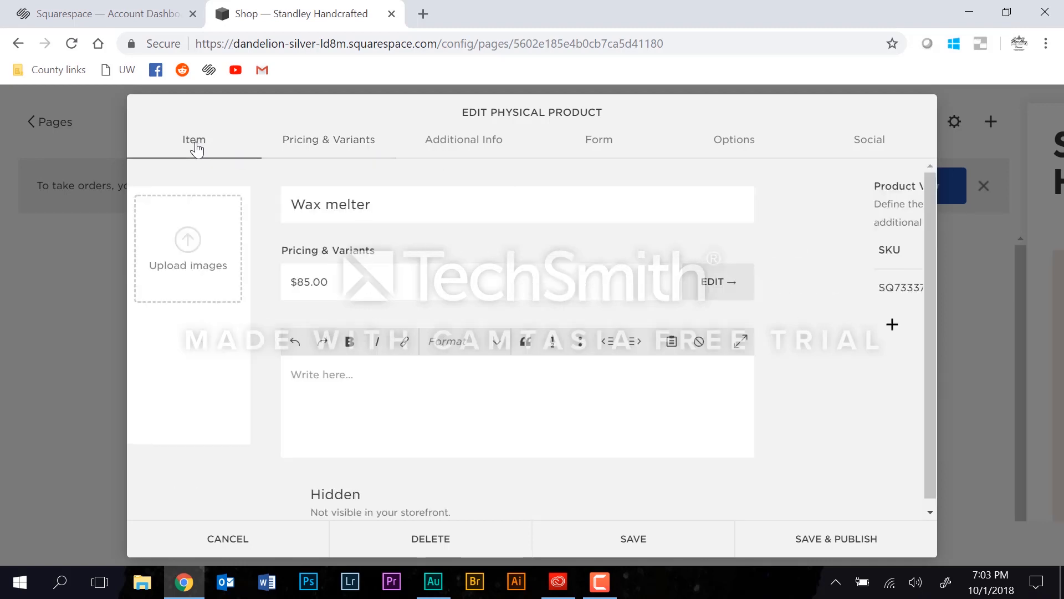
pyautogui.click(537, 376)
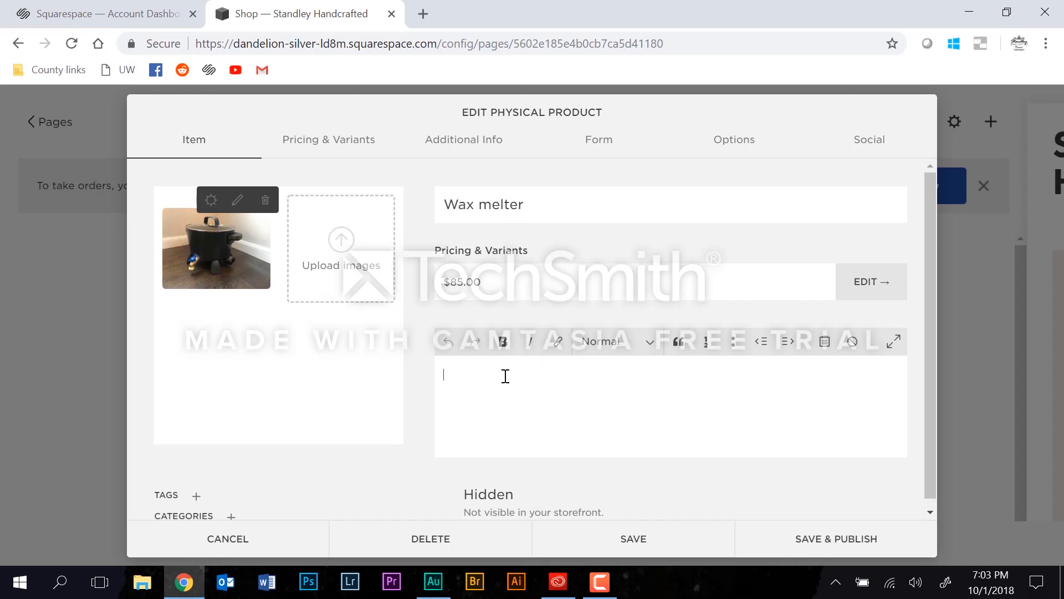
pyautogui.write('Testing the page, adding')
pyautogui.hotkey('shift', 'Left')
pyautogui.hotkey('shift', 'Left')
pyautogui.hotkey('shift', 'Left')
pyautogui.hotkey('shift', 'Left')
pyautogui.hotkey('shift', 'Left')
pyautogui.hotkey('shift', 'Left')
pyautogui.hotkey('shift', 'Left')
pyautogui.hotkey('shift', 'Left')
pyautogui.hotkey('shift', 'Left')
pyautogui.hotkey('shift', 'Left')
pyautogui.hotkey('shift', 'Left')
pyautogui.hotkey('shift', 'Left')
pyautogui.hotkey('shift', 'Left')
pyautogui.hotkey('shift', 'Left')
pyautogui.hotkey('shift', 'Left')
pyautogui.hotkey('shift', 'Left')
pyautogui.hotkey('shift', 'Left')
pyautogui.hotkey('shift', 'Left')
pyautogui.hotkey('shift', 'Left')
pyautogui.hotkey('shift', 'Left')
pyautogui.hotkey('shift', 'Left')
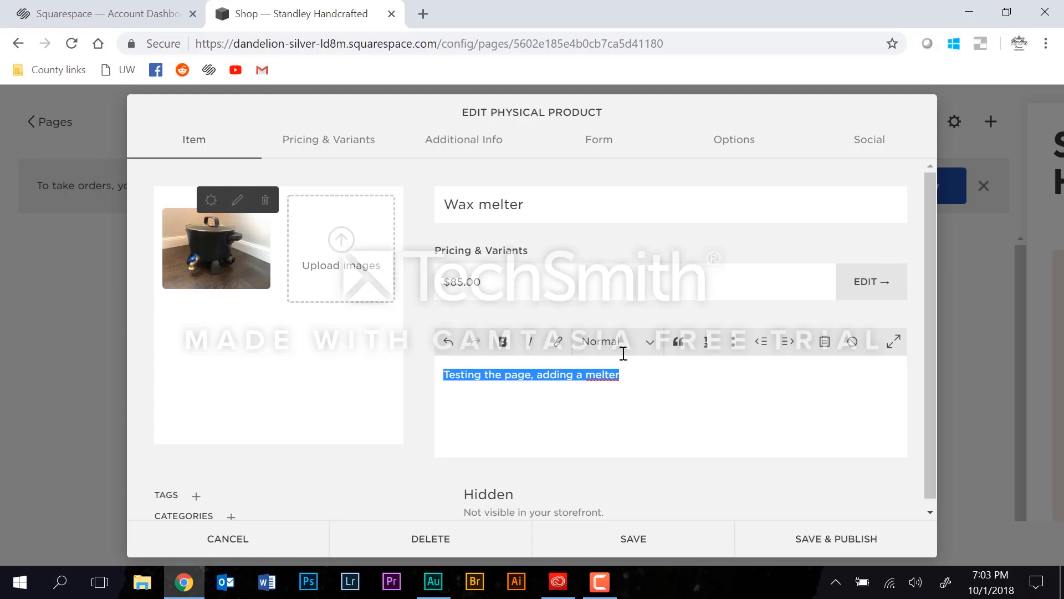
# Add "Testing the page, adding a melter" as the product's additional info, then save and publish the product
pyautogui.click(455, 146)
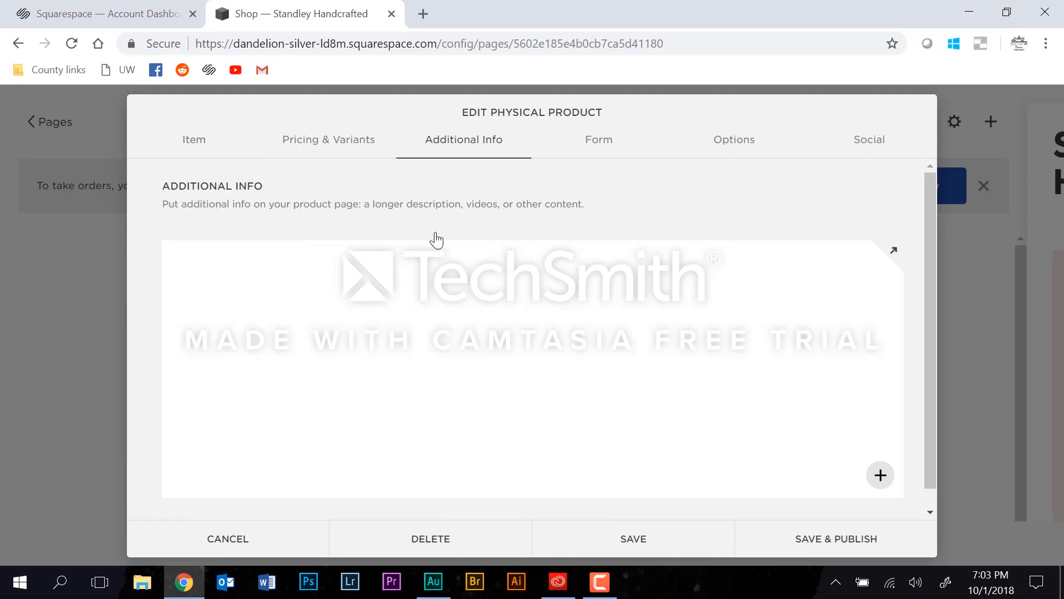
pyautogui.click(301, 279)
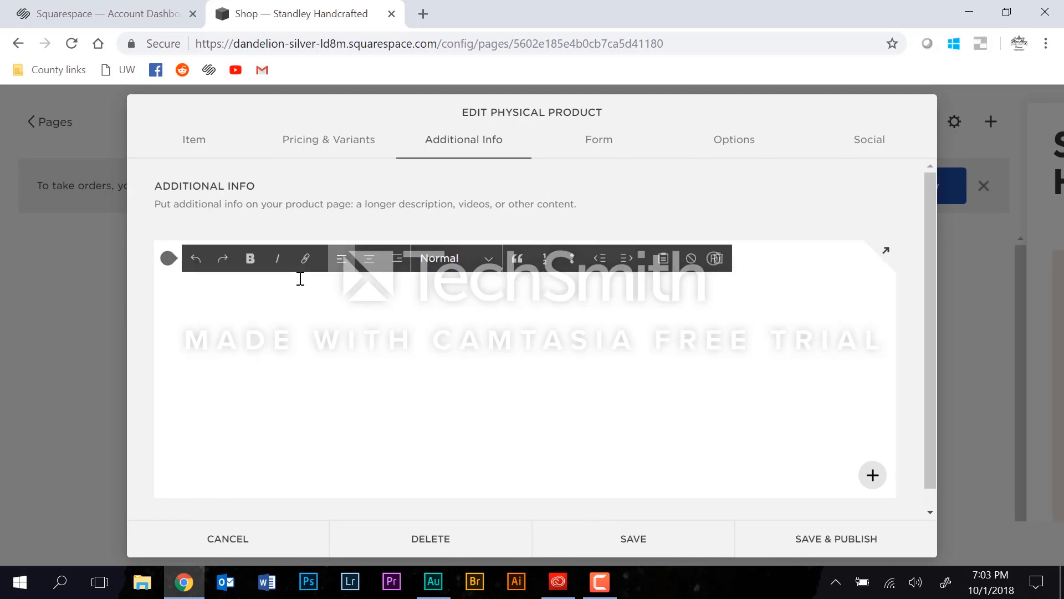
pyautogui.write('Testing the page, adding a melter')
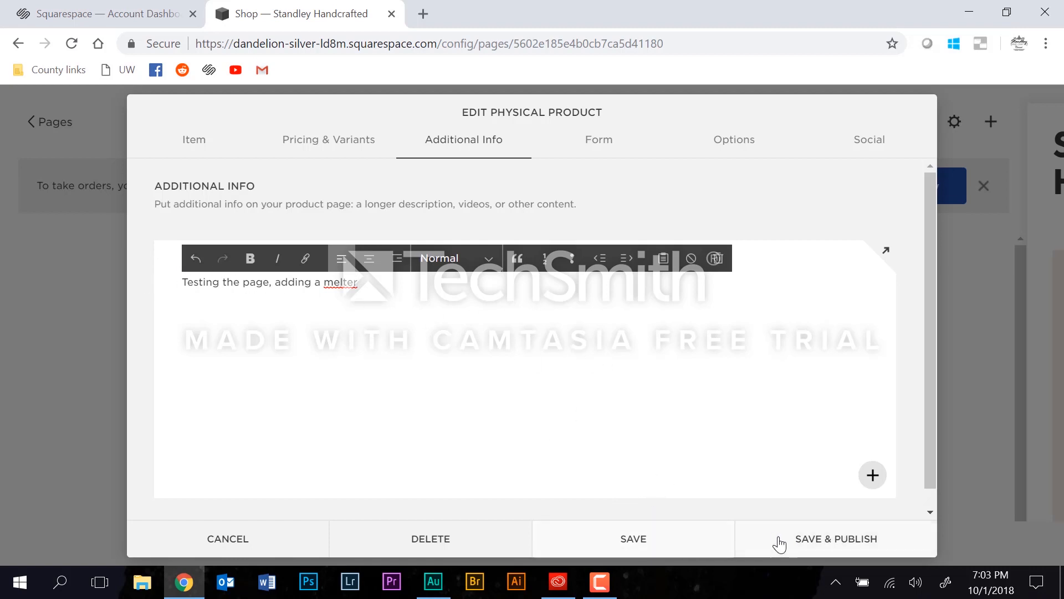
pyautogui.click(808, 540)
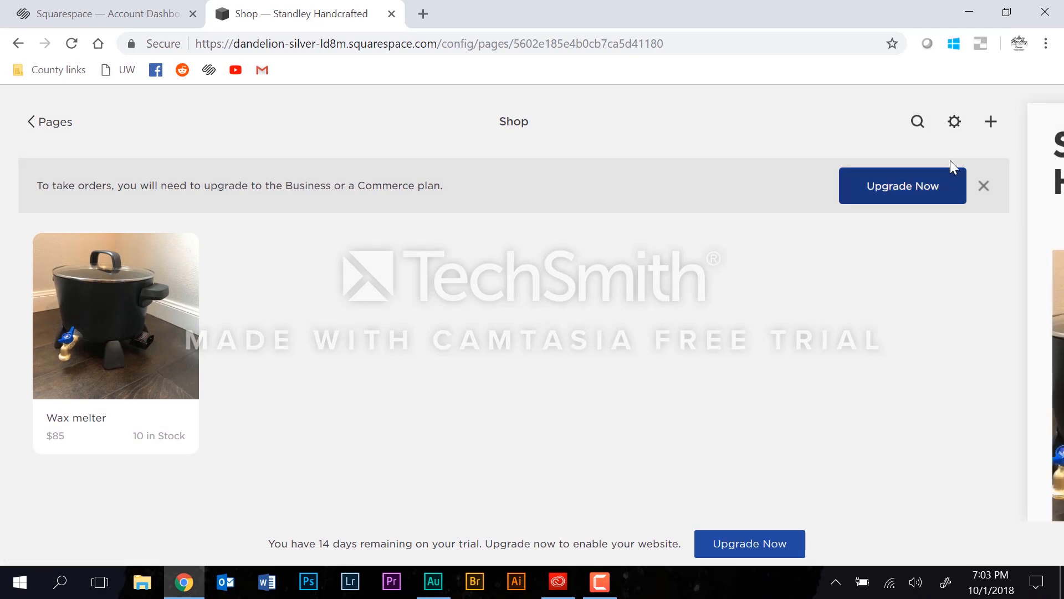
# Add a physical product to the Shop with the image SHCvideoBG.png and name it "Random product"
pyautogui.click(991, 123)
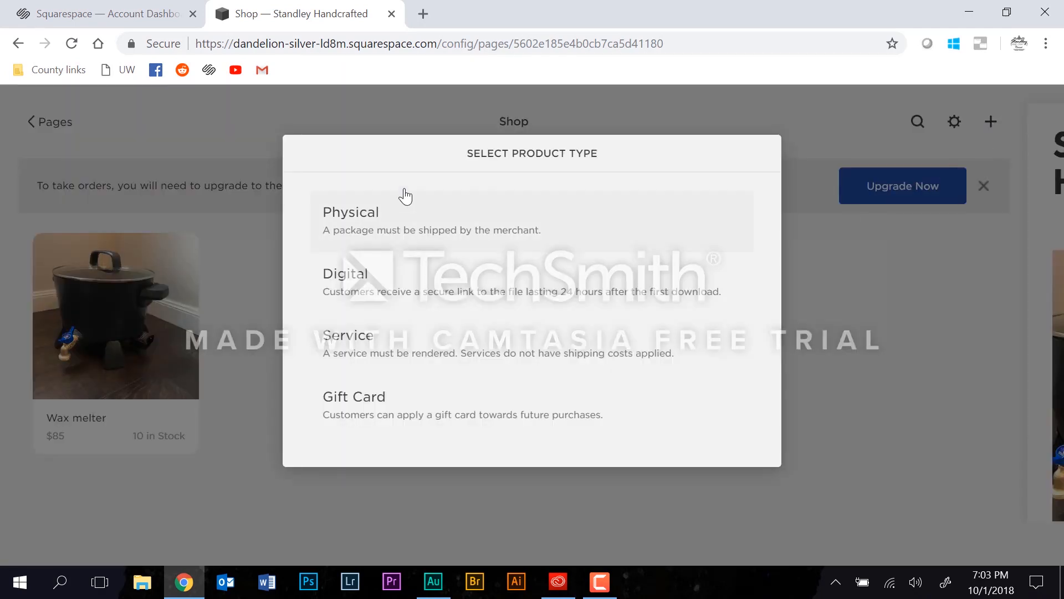
pyautogui.click(387, 250)
pyautogui.click(277, 302)
pyautogui.click(238, 239)
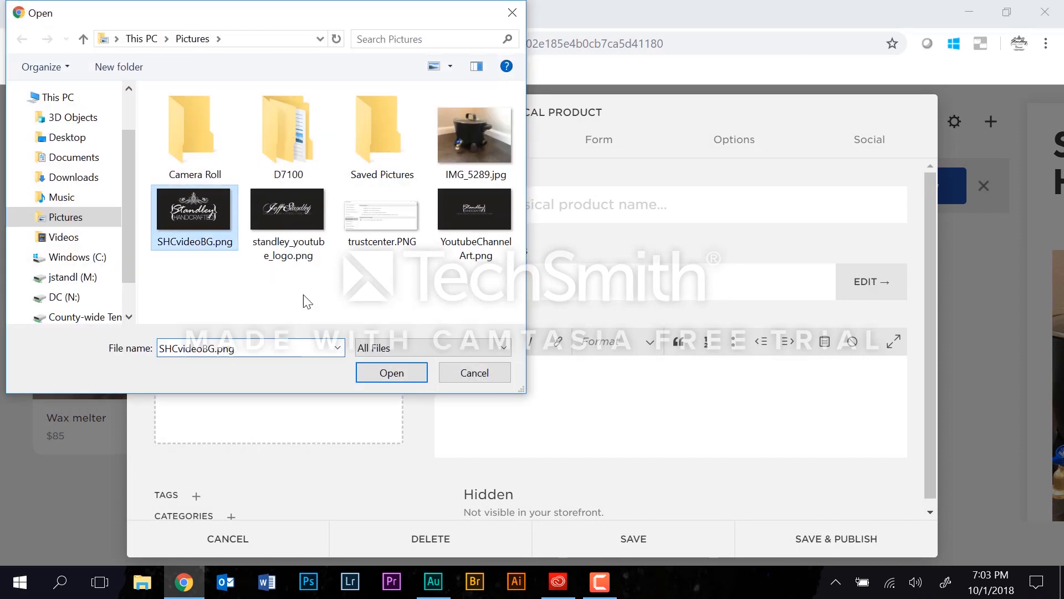
pyautogui.click(392, 372)
pyautogui.click(564, 205)
pyautogui.write('Random')
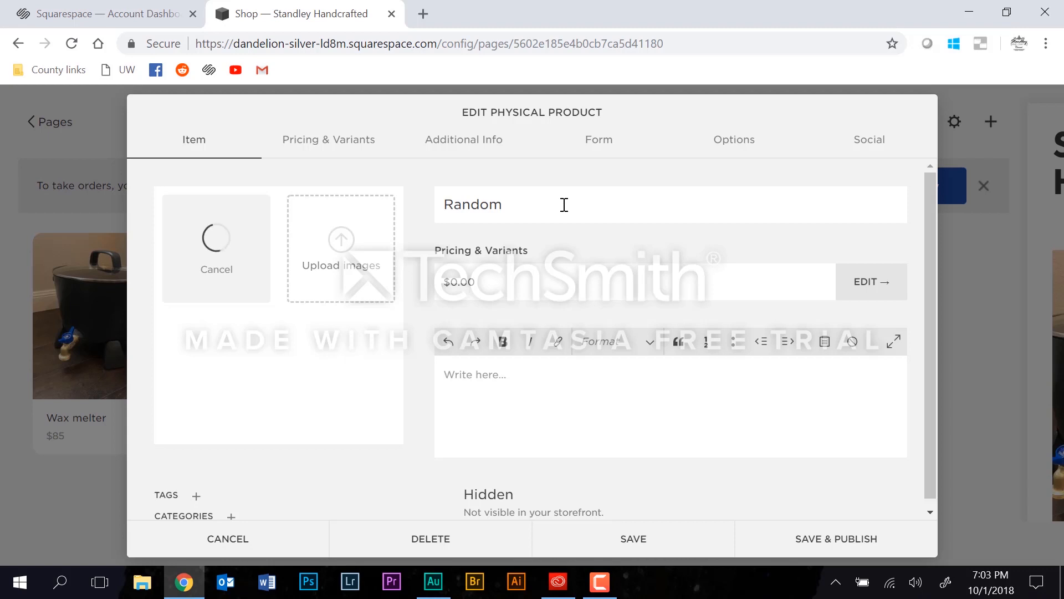
pyautogui.write(' product')
# Set the product variant's price to $10.00 and its sale price to $8.00
pyautogui.click(498, 280)
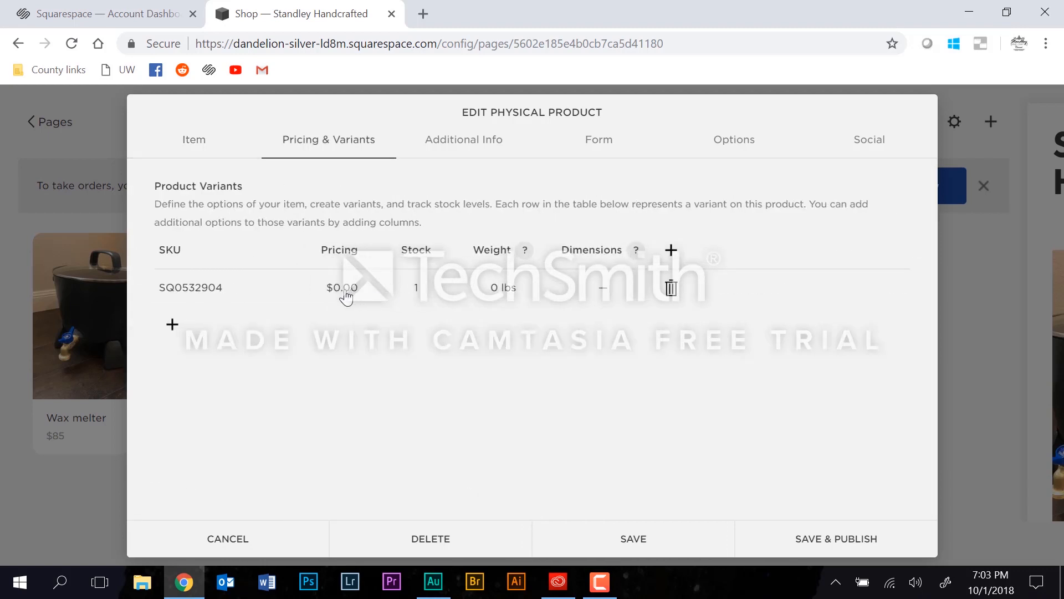
pyautogui.click(344, 288)
pyautogui.write('10')
pyautogui.click(305, 230)
pyautogui.write('8')
pyautogui.click(402, 393)
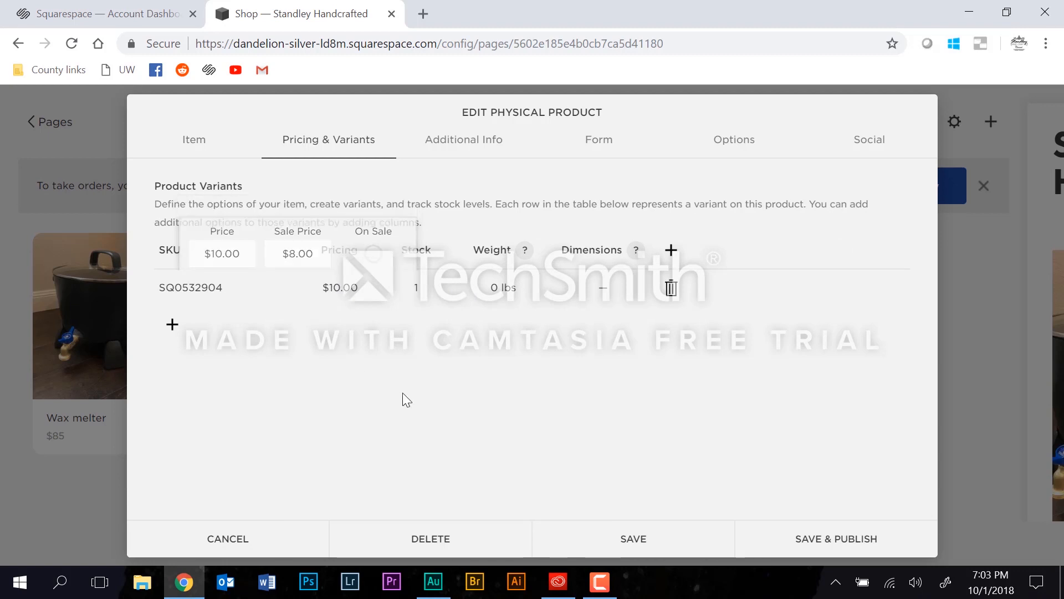
# Set the product variant's stock quantity to 11 and its weight to 1 lbs
pyautogui.click(414, 291)
pyautogui.write('11')
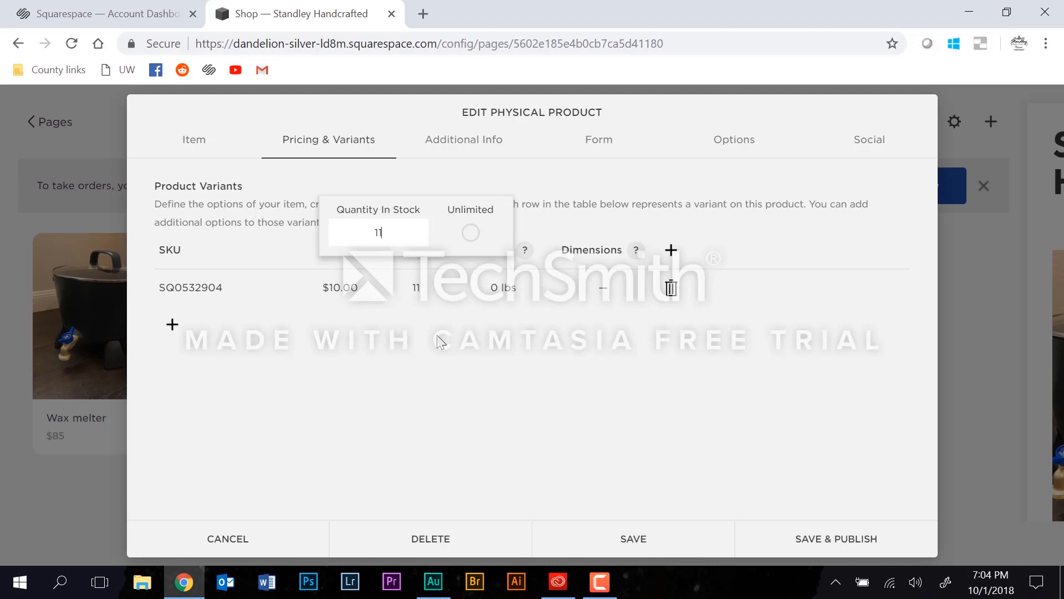
pyautogui.click(476, 369)
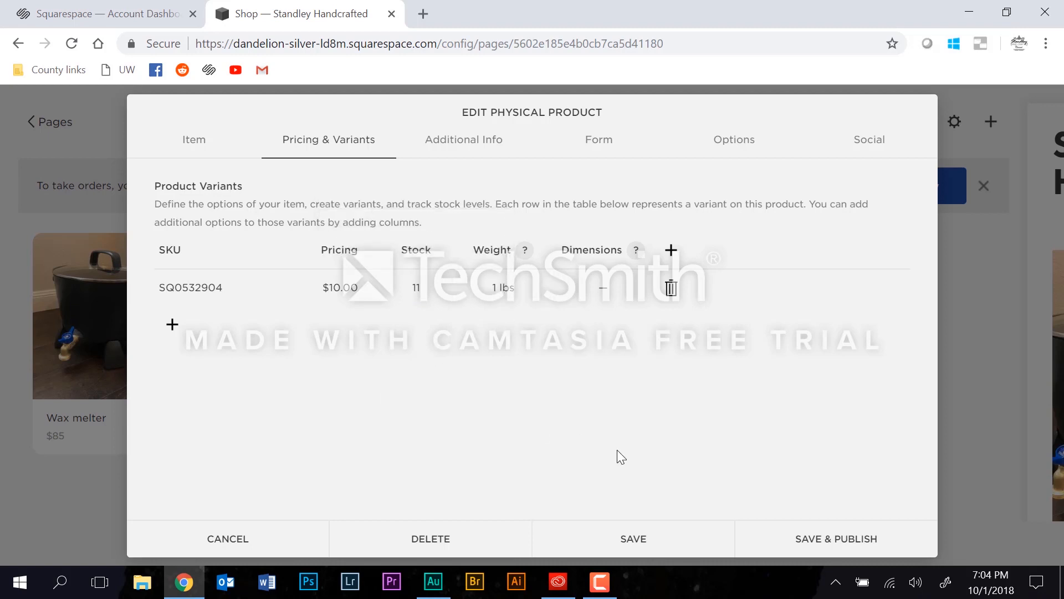
# Write the product description "Testing the page, adding a random product" and select the whole sentence for copying
pyautogui.click(189, 143)
pyautogui.click(538, 369)
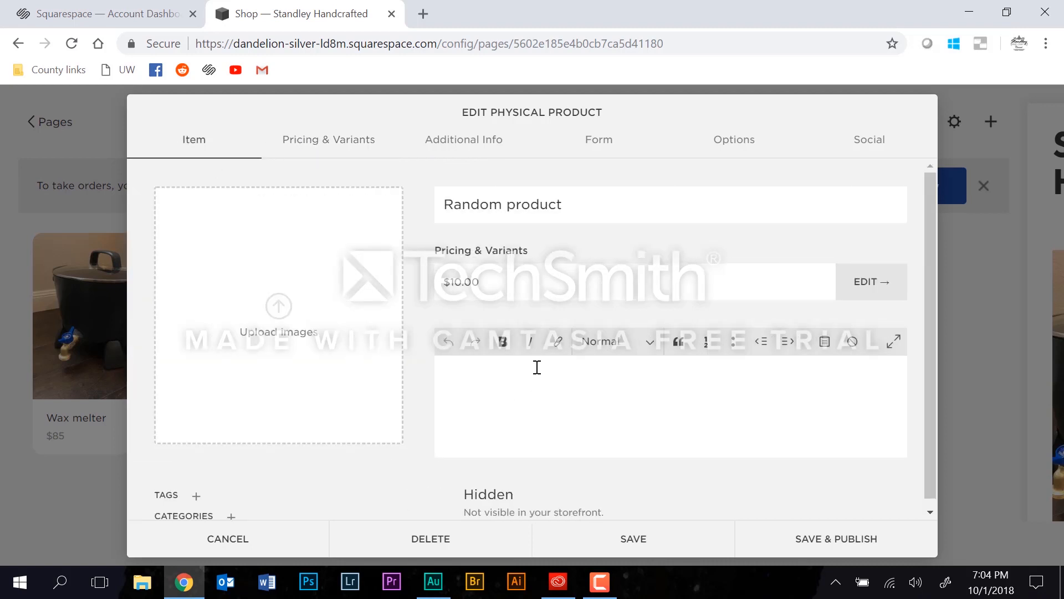
pyautogui.write('Testing the page, adding a melter')
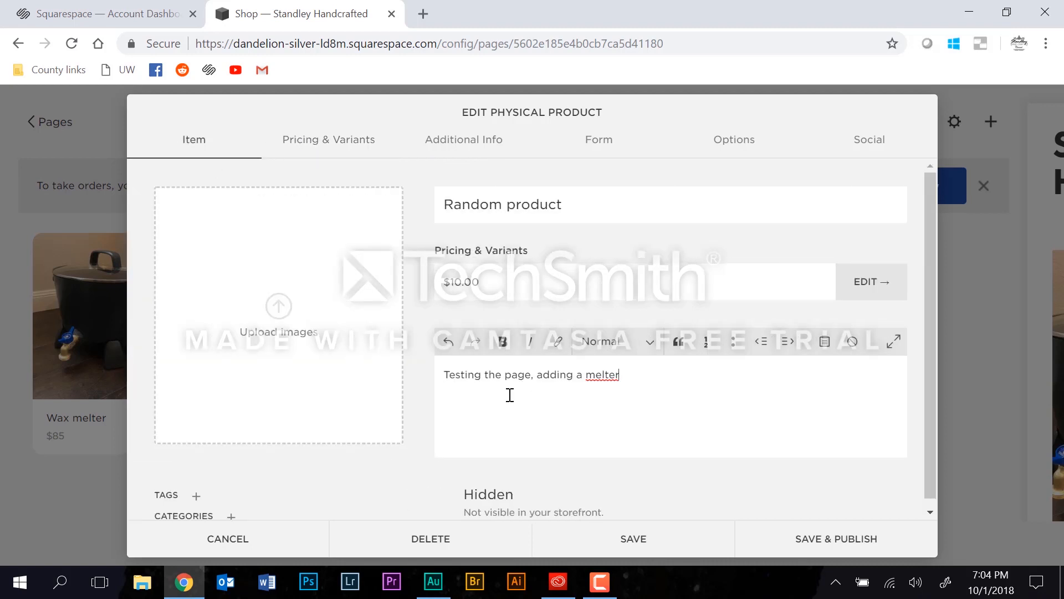
pyautogui.press('BackSpace')
pyautogui.press('BackSpace')
pyautogui.write('random prod')
pyautogui.hotkey('ctrl', 'a')
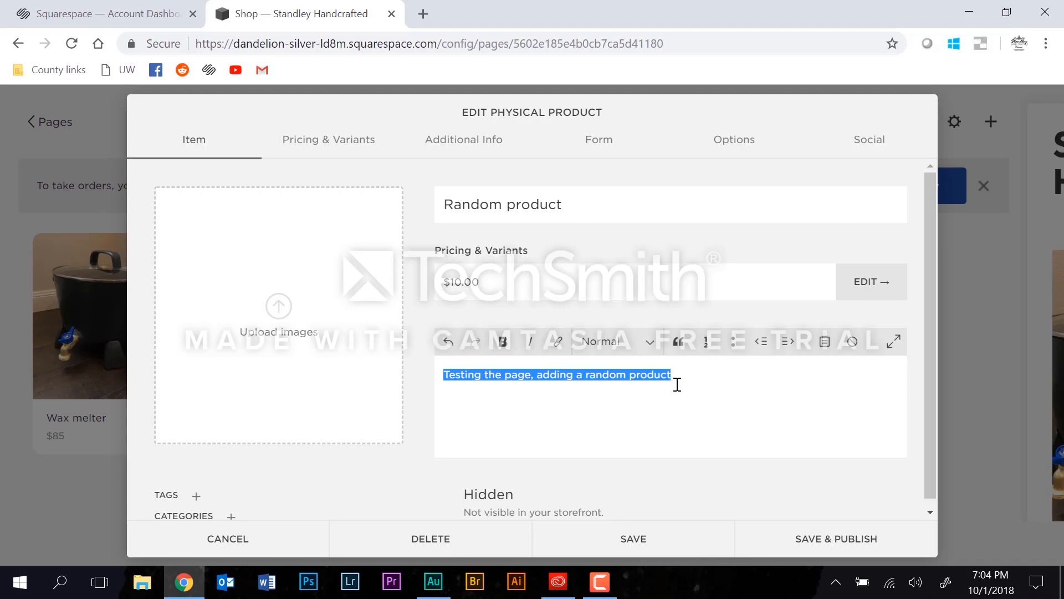
# Add "Testing the page, adding a random product" as the product's additional info, and save and publish the product
pyautogui.click(457, 143)
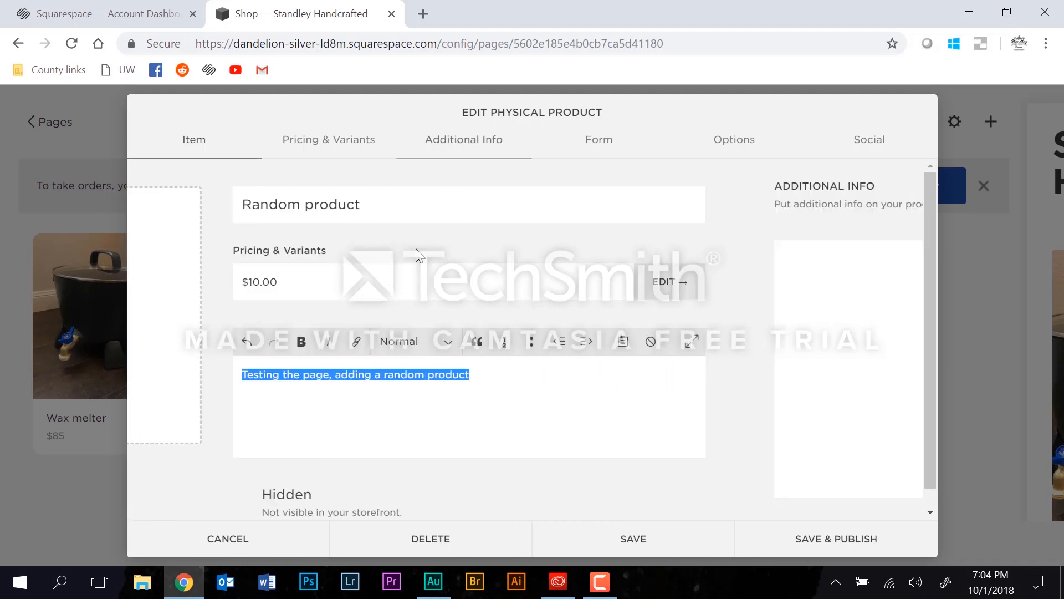
pyautogui.click(316, 280)
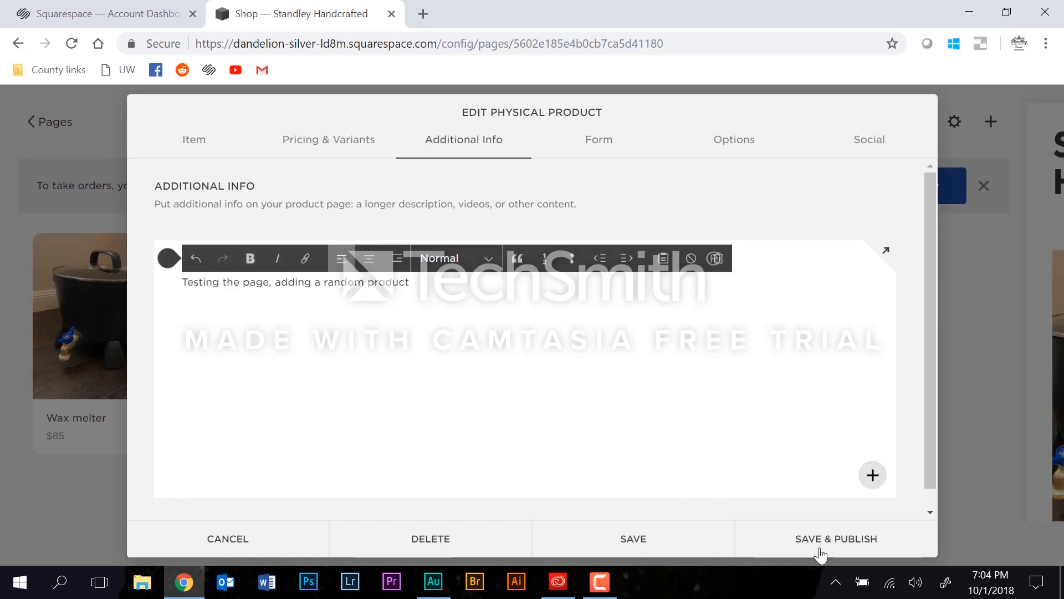
pyautogui.click(817, 541)
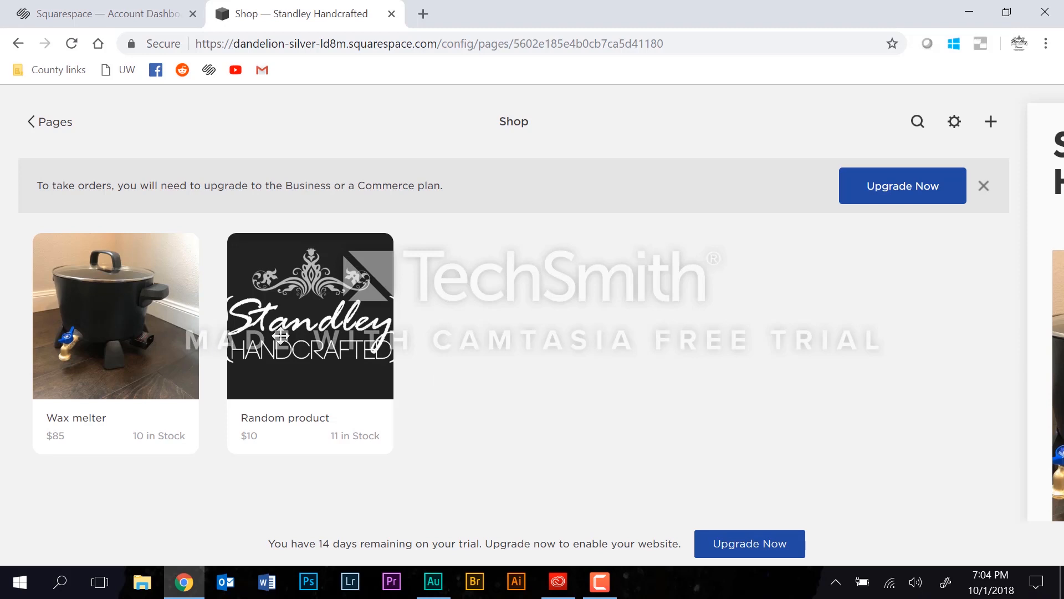
# Switch the Random product's storefront visibility to Hidden, restore it to Visible and save the product
pyautogui.click(325, 370)
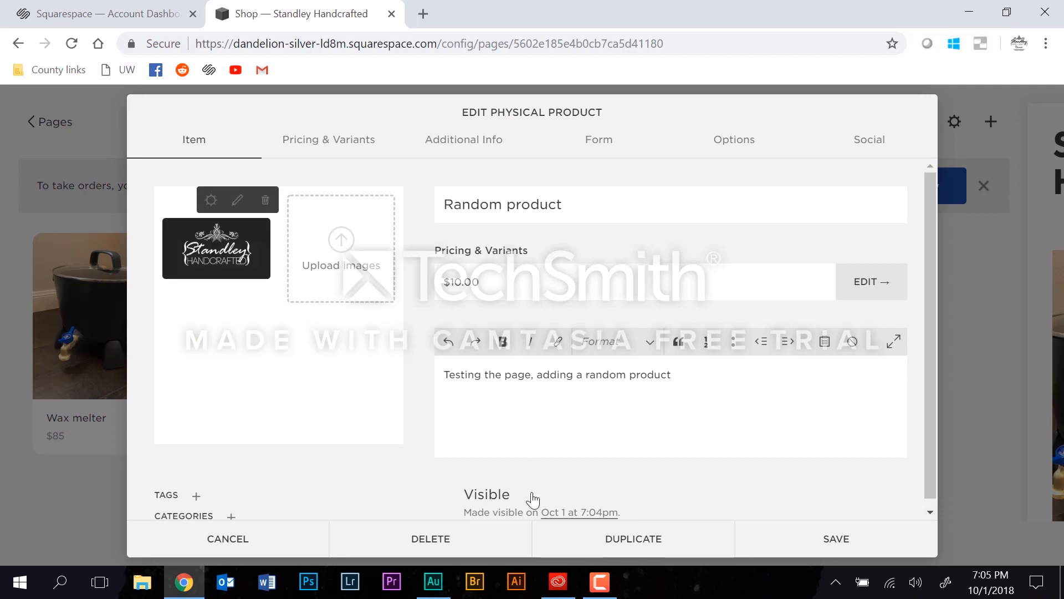
pyautogui.click(512, 504)
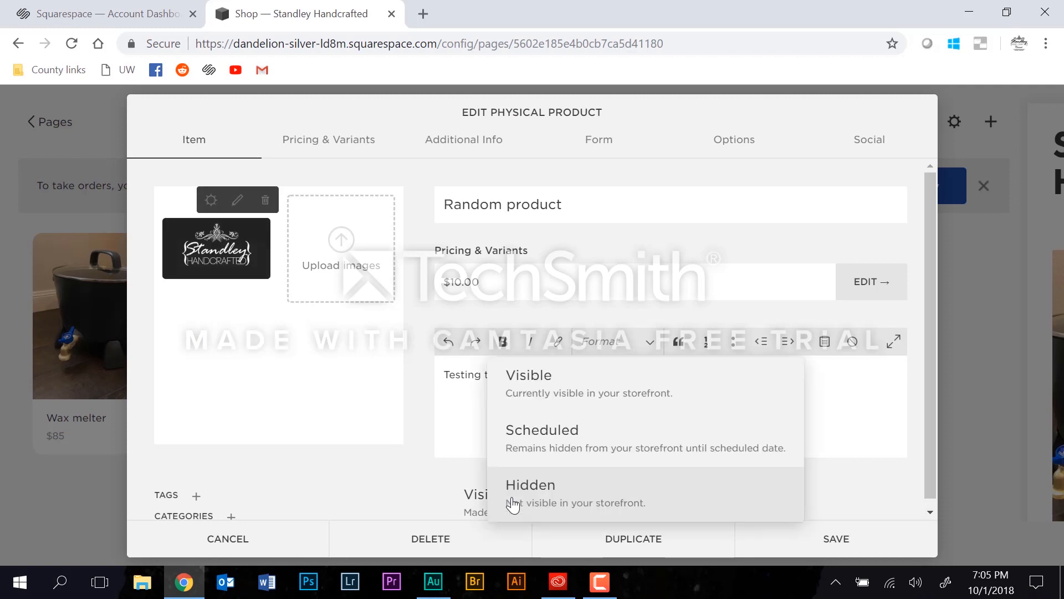
pyautogui.click(551, 486)
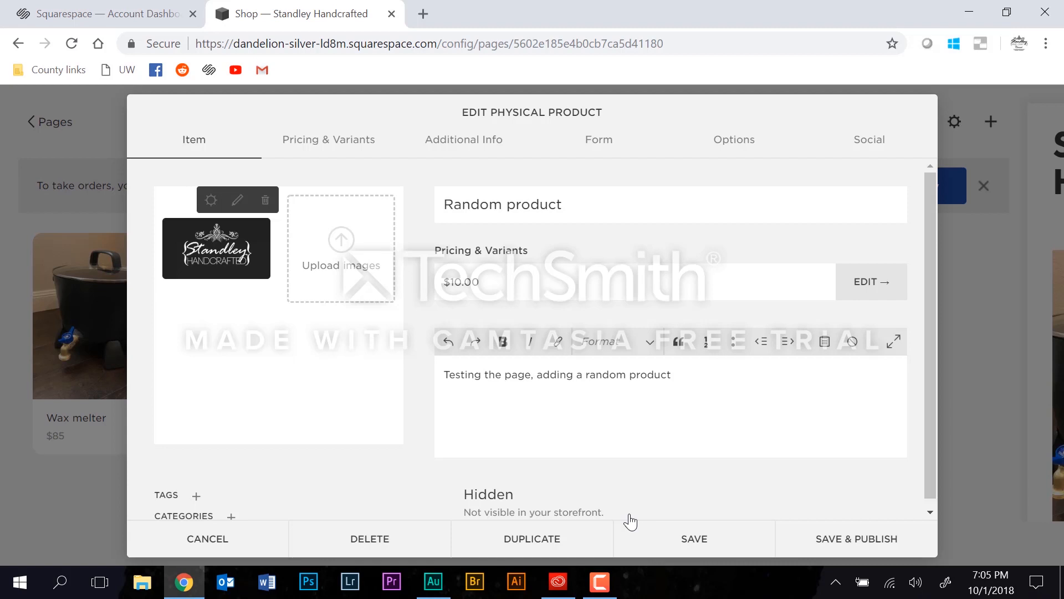
pyautogui.click(511, 506)
pyautogui.click(557, 399)
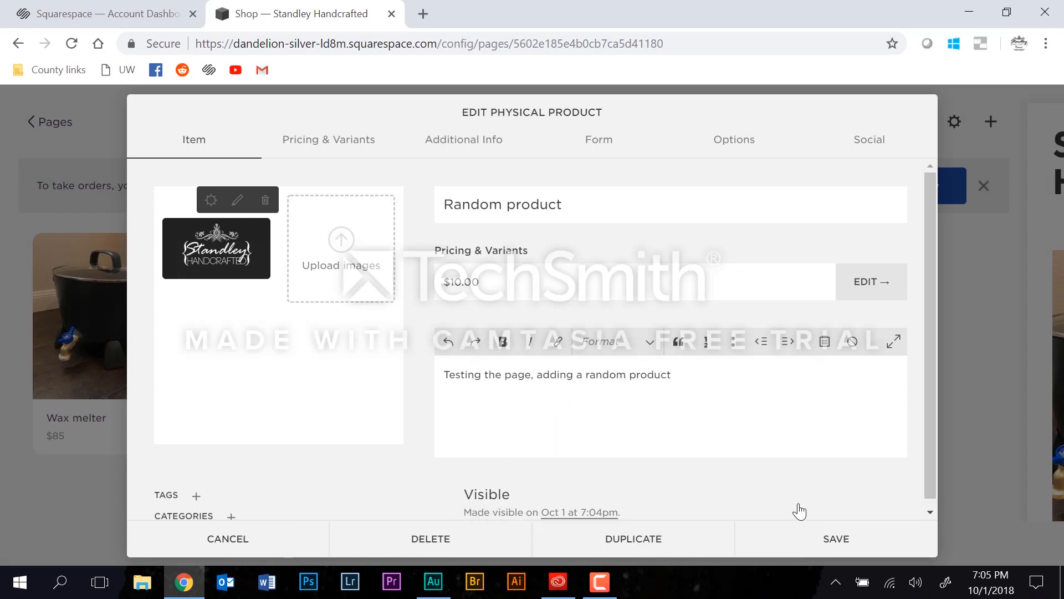
pyautogui.click(826, 541)
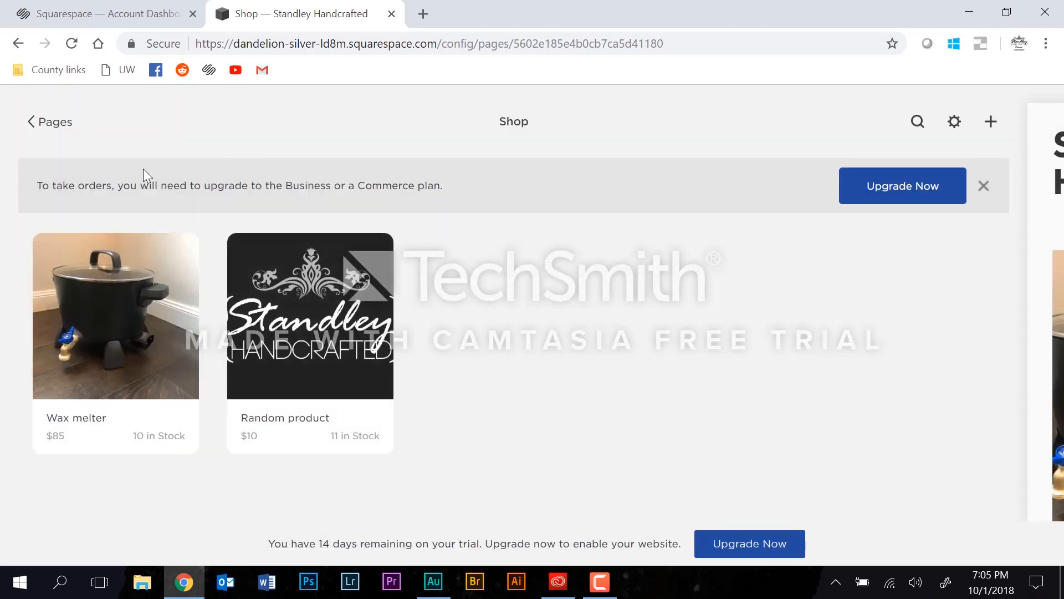
# Return to the site's page list and review the whole Shop page in the full-size preview
pyautogui.click(59, 123)
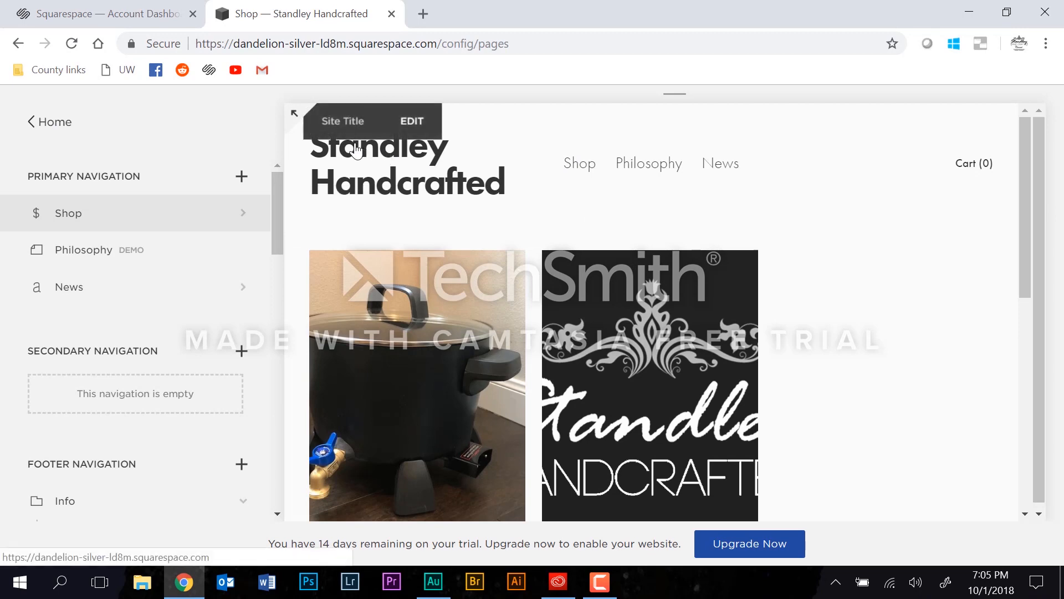
pyautogui.click(293, 117)
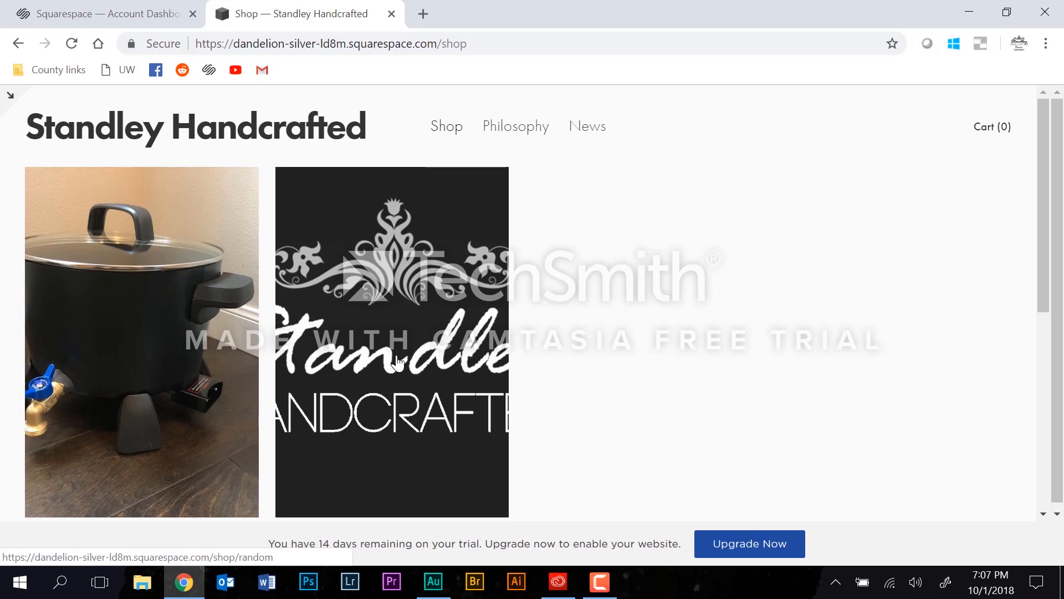
pyautogui.scroll(-7, 632, 368)
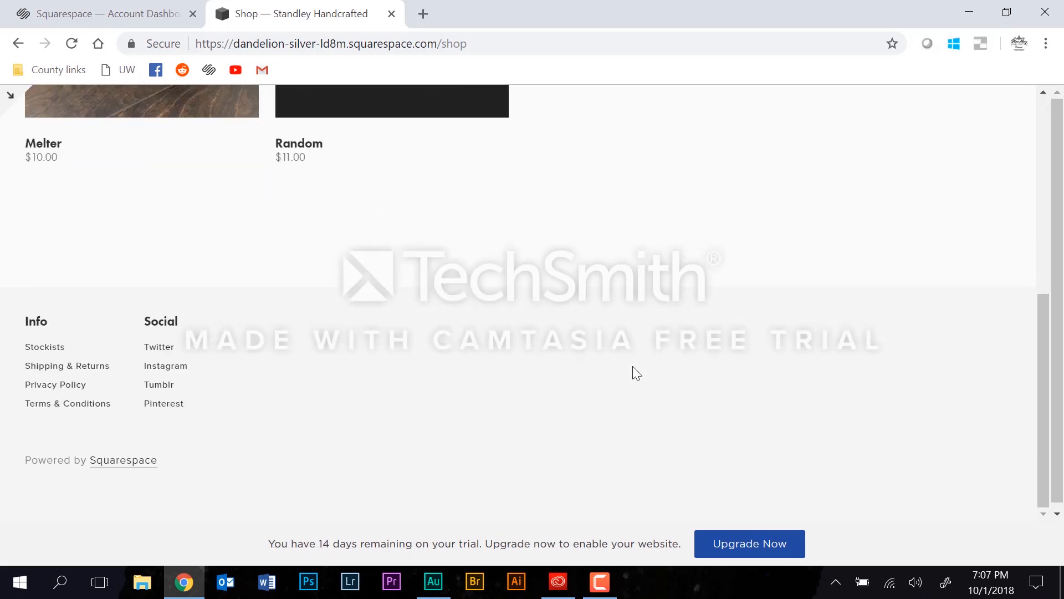
pyautogui.scroll(10, 636, 373)
# Open the Random product's page and highlight its title, description and additional info
pyautogui.click(423, 316)
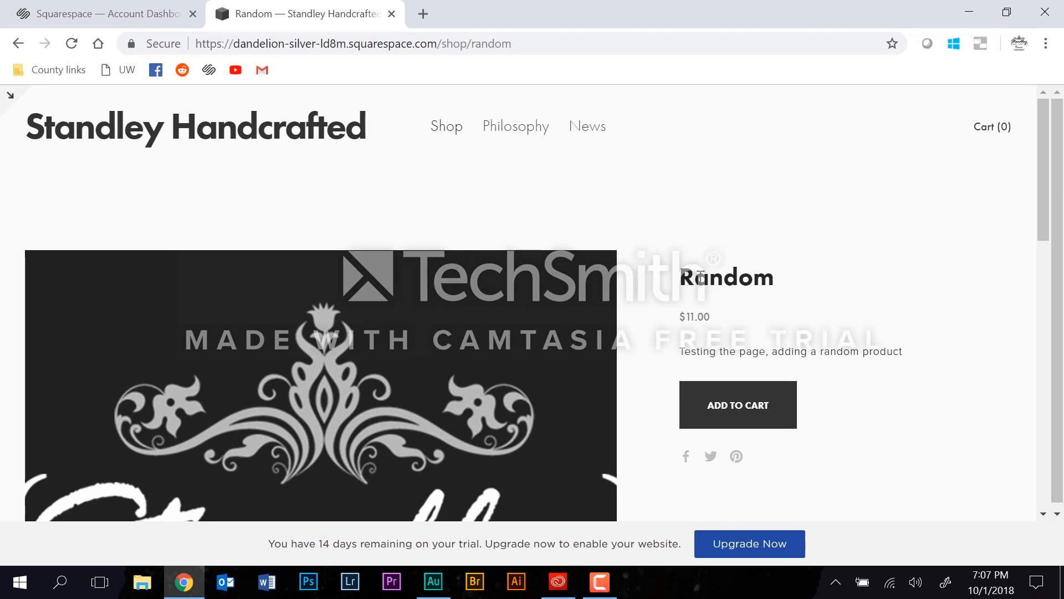
pyautogui.moveTo(684, 278); pyautogui.dragTo(775, 277)
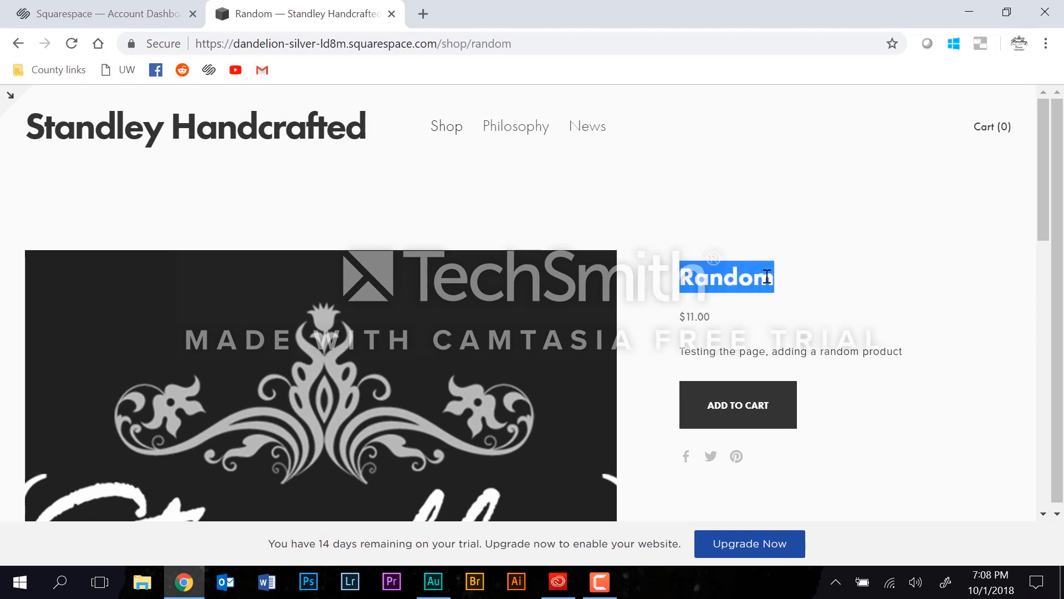
pyautogui.moveTo(679, 351); pyautogui.dragTo(904, 352)
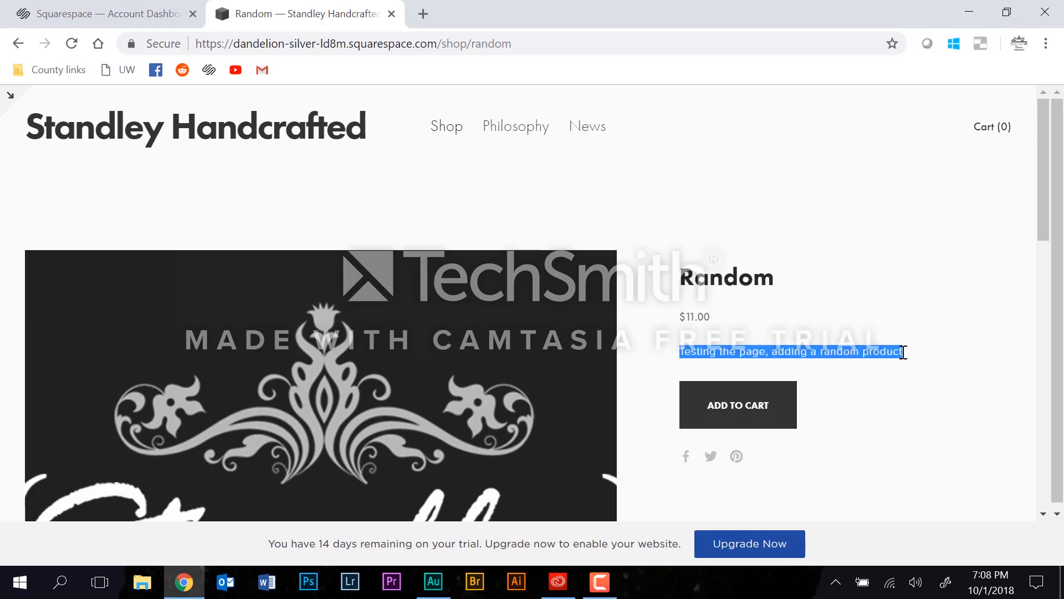
pyautogui.click(892, 351)
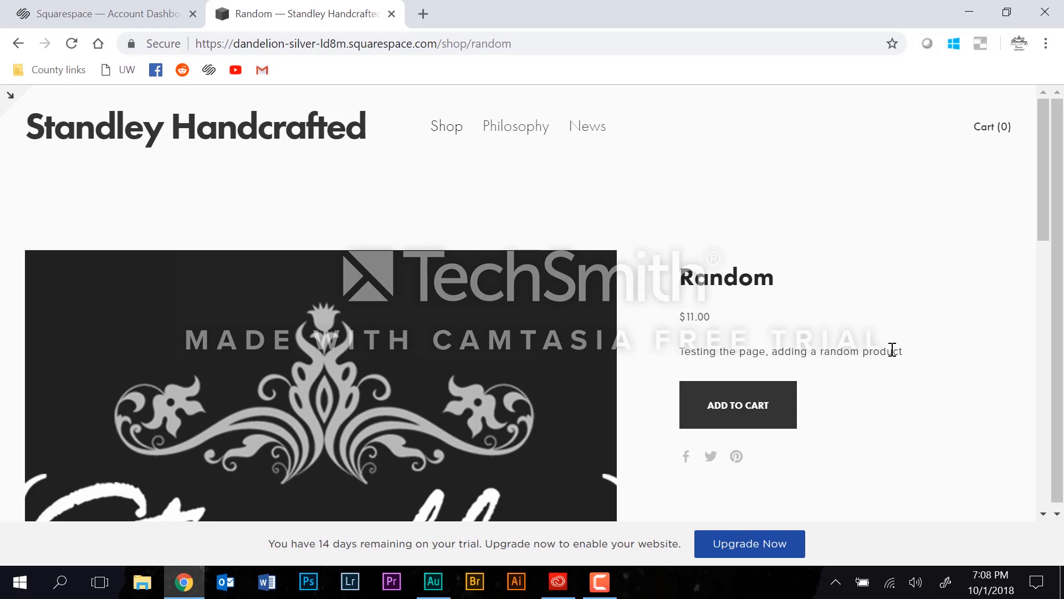
pyautogui.scroll(-10, 894, 351)
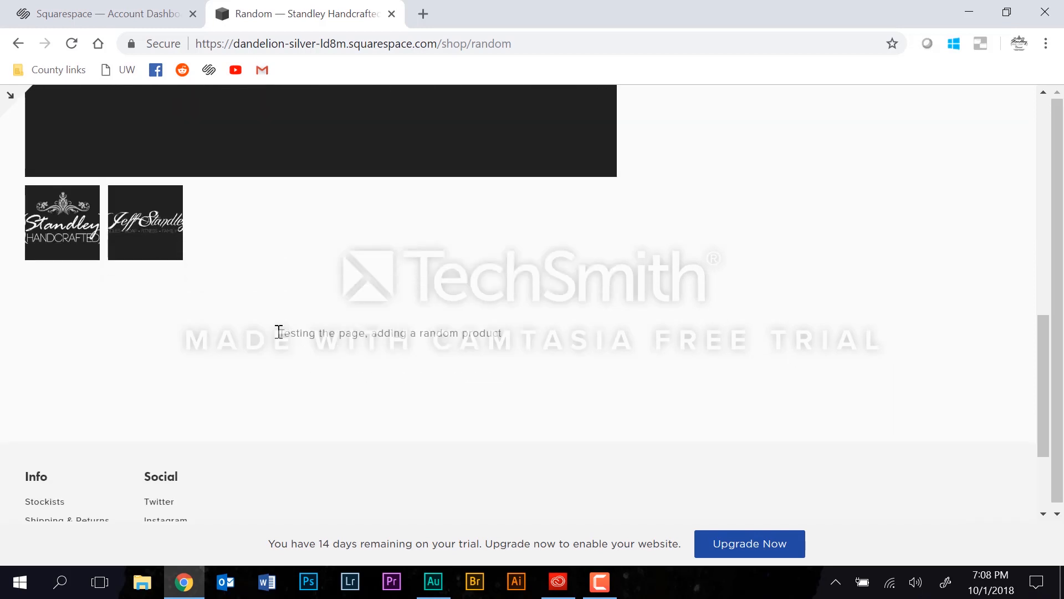
pyautogui.moveTo(281, 333); pyautogui.dragTo(507, 344)
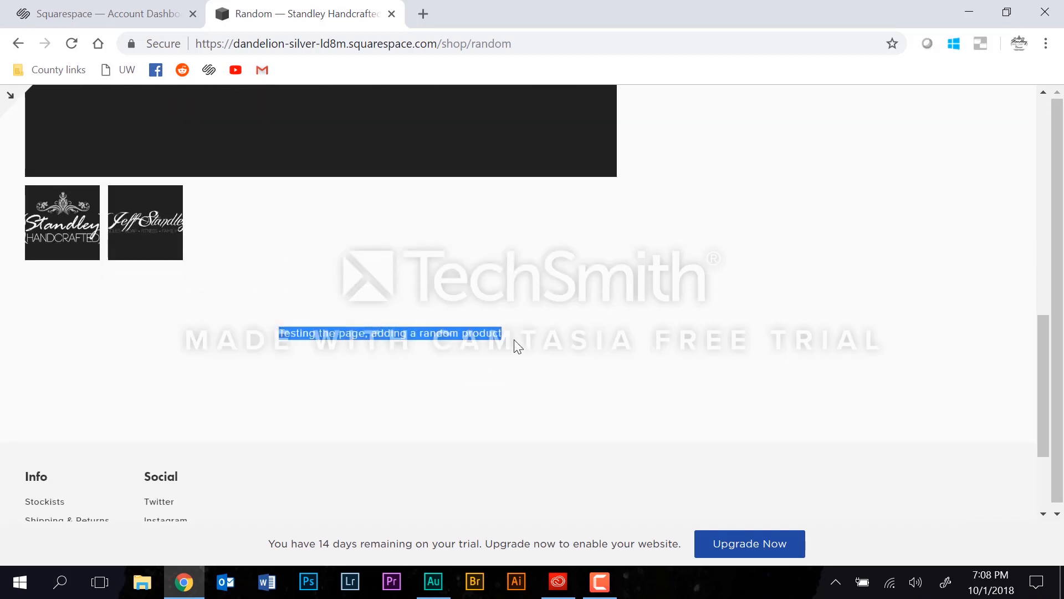
# Compare the description beside the product image with the additional info beneath the thumbnails, and return from the full-size preview to the page editor
pyautogui.scroll(5, 755, 232)
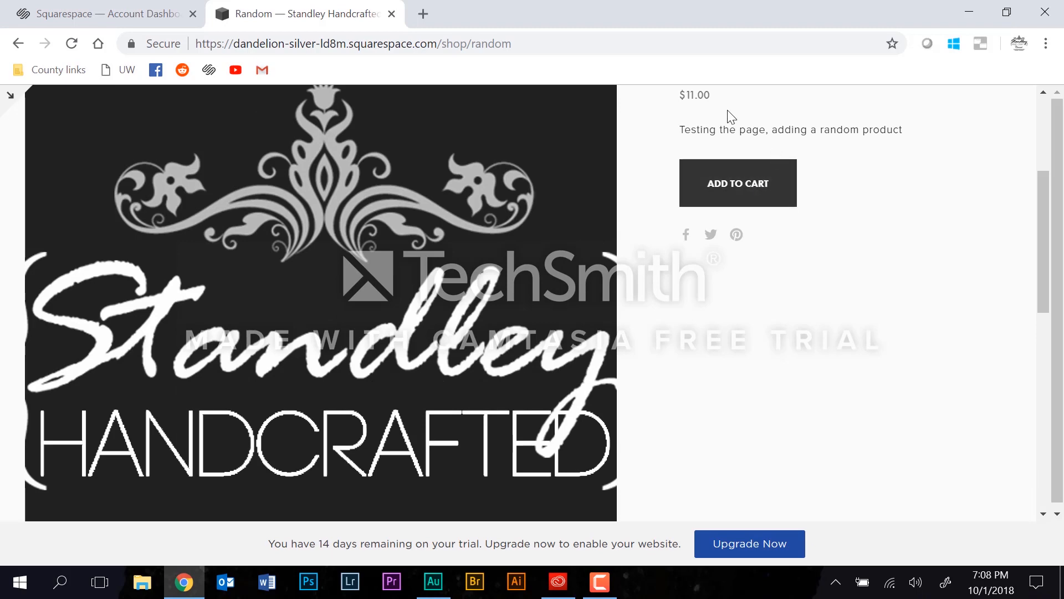
pyautogui.scroll(-5, 799, 198)
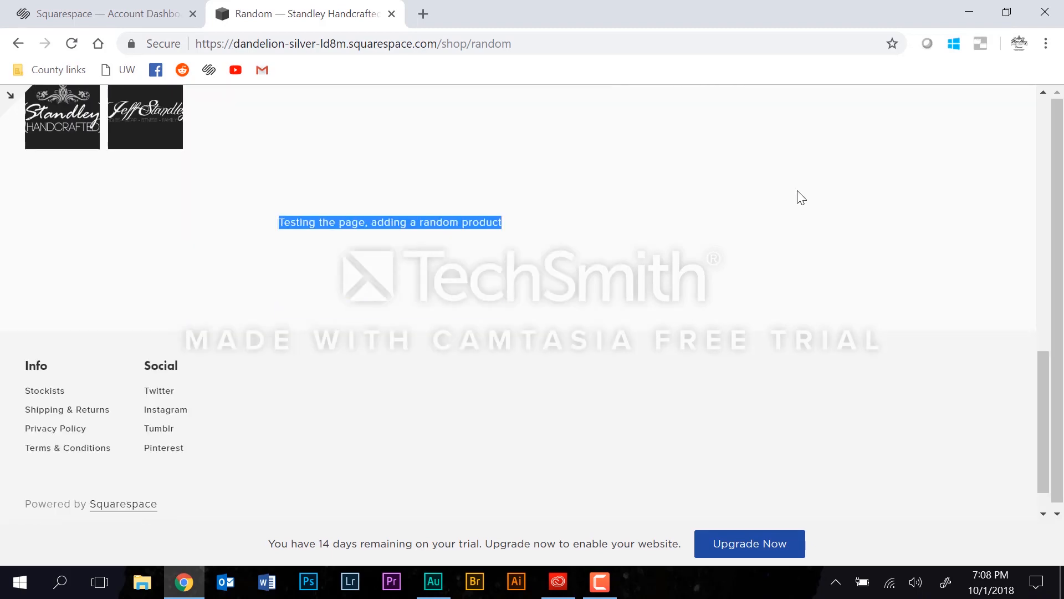
pyautogui.scroll(10, 801, 194)
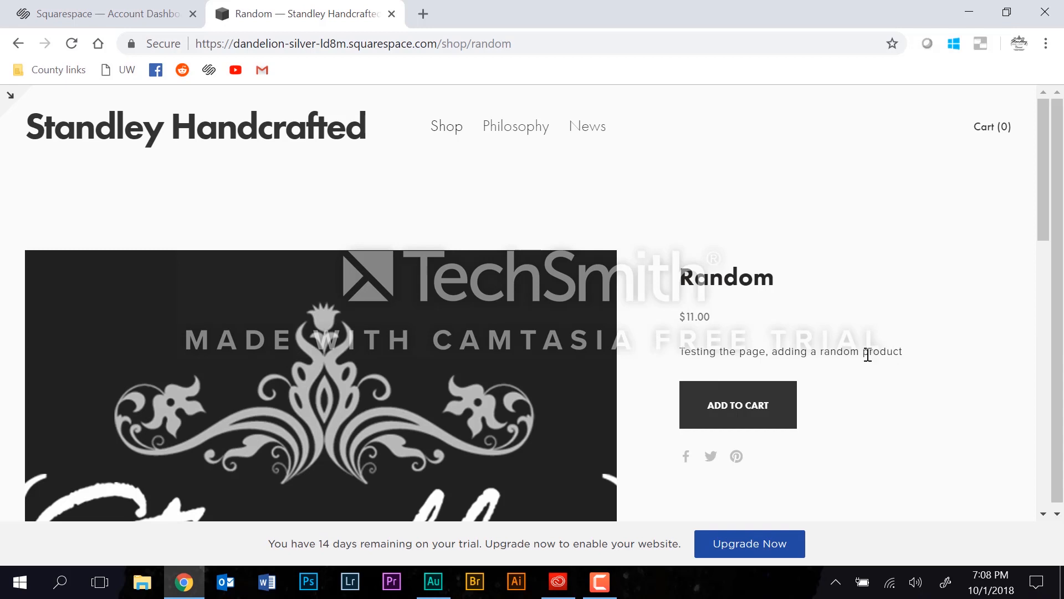
pyautogui.scroll(-4, 868, 355)
pyautogui.moveTo(692, 126); pyautogui.dragTo(863, 129)
pyautogui.scroll(-6, 813, 232)
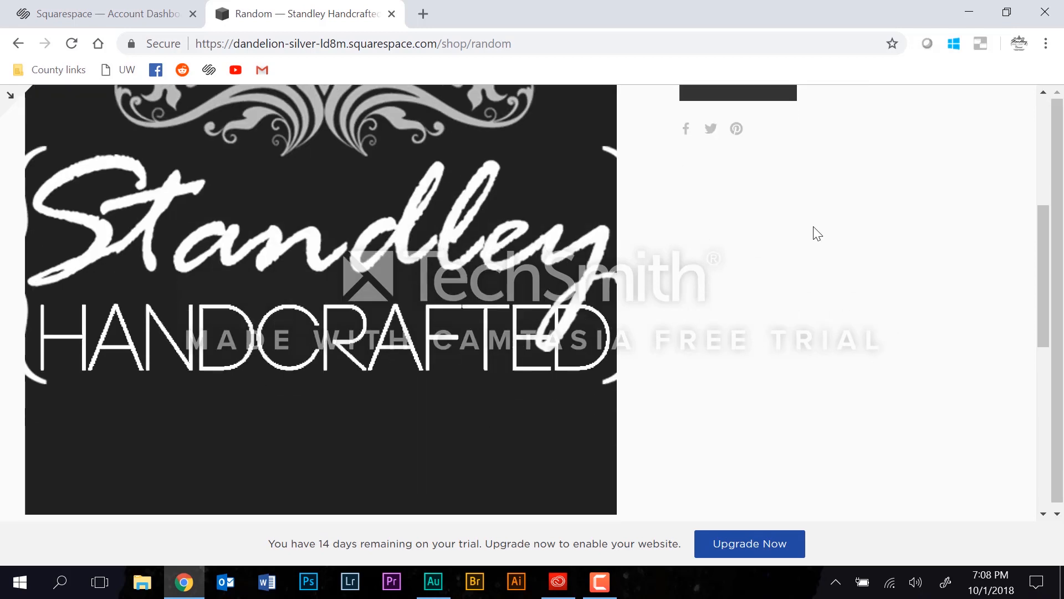
pyautogui.moveTo(291, 444); pyautogui.dragTo(526, 436)
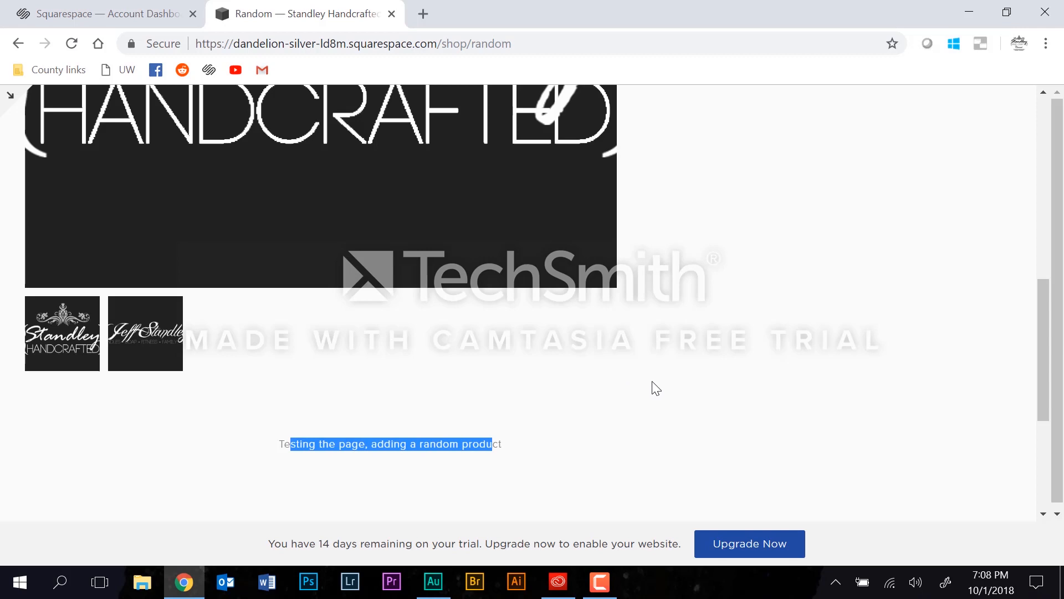
pyautogui.scroll(10, 654, 382)
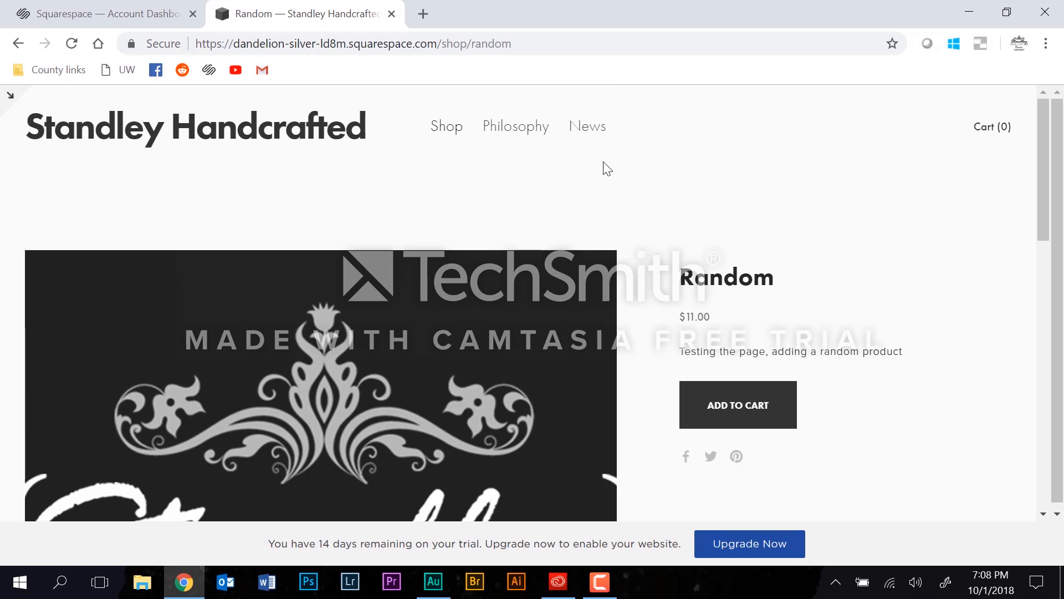
pyautogui.scroll(-4, 813, 341)
pyautogui.scroll(4, 626, 265)
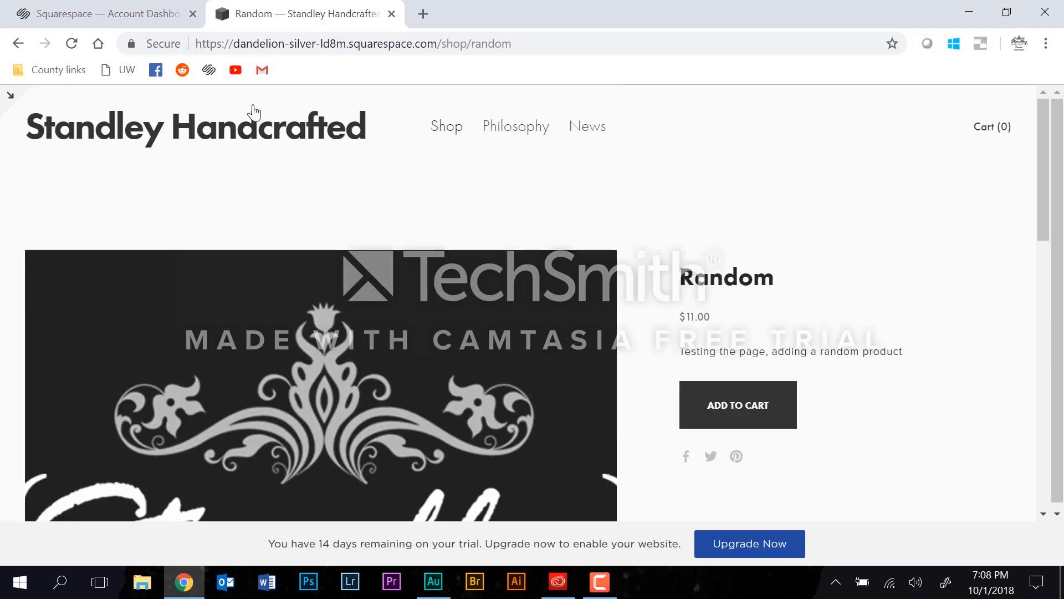
pyautogui.click(10, 97)
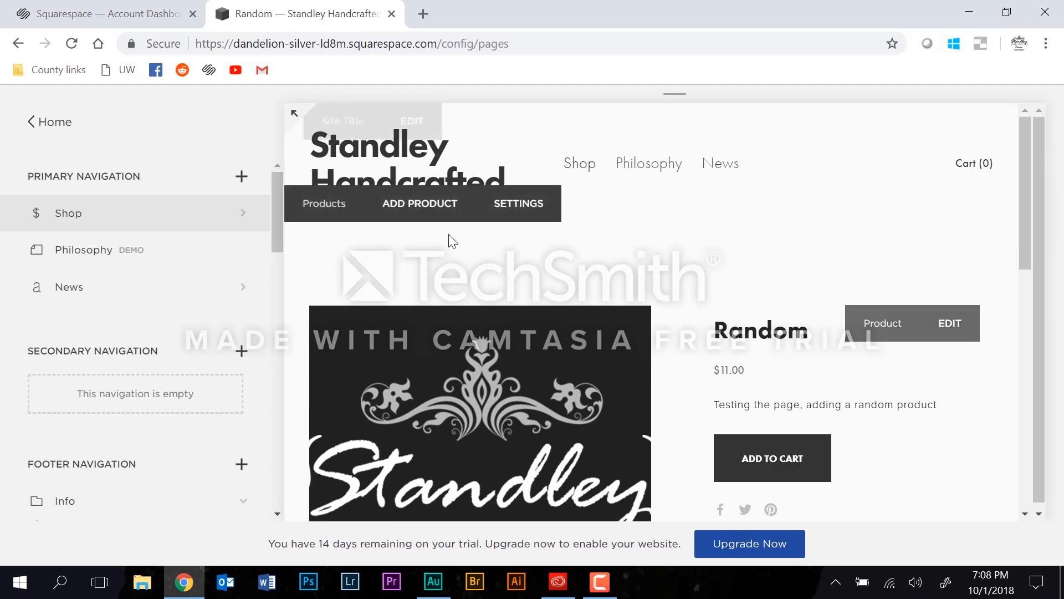
# Open the site's Payments settings in the commerce section to examine the Stripe and PayPal connection options
pyautogui.click(49, 127)
pyautogui.scroll(-4, 119, 290)
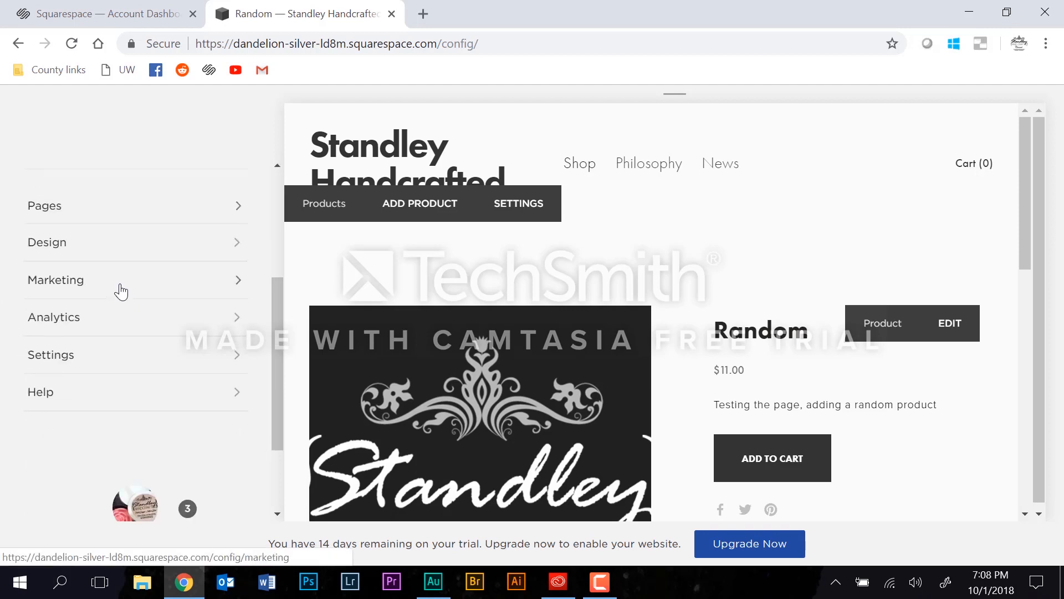
pyautogui.click(72, 360)
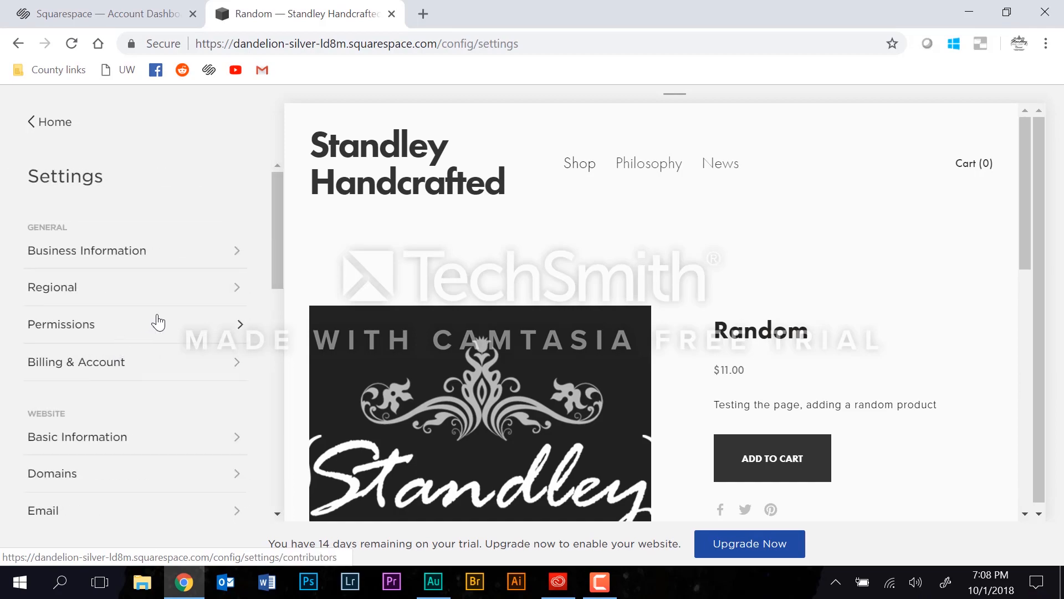
pyautogui.scroll(-10, 157, 322)
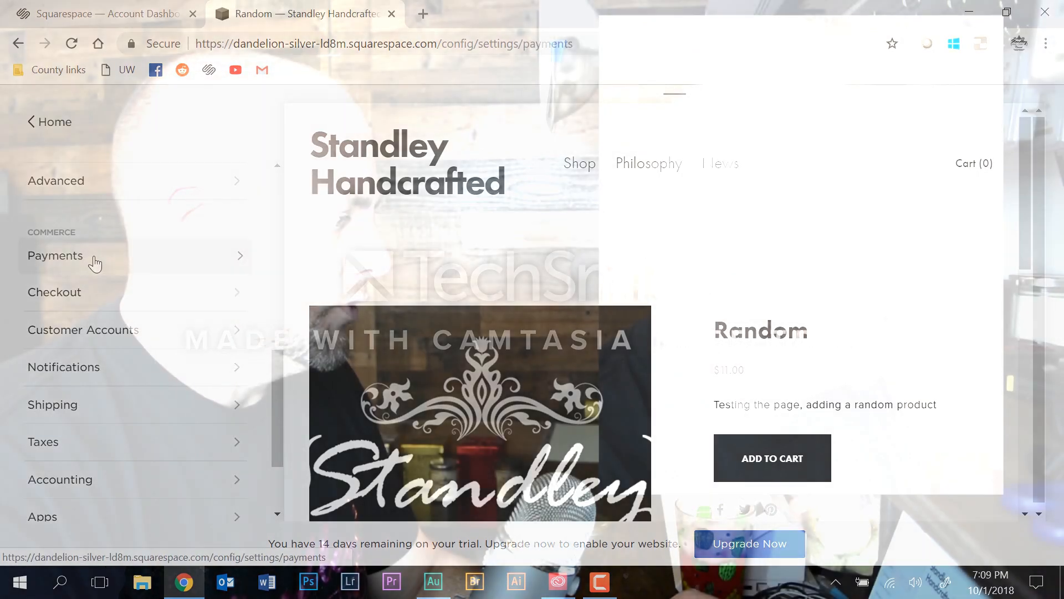
pyautogui.click(95, 263)
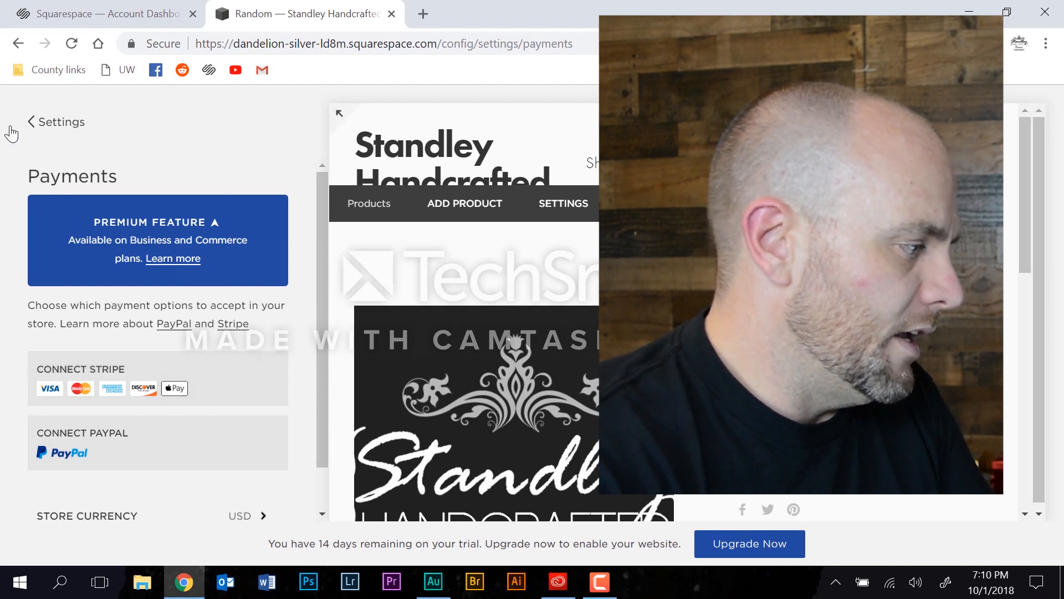
# Return to the settings list and open the commerce Taxes settings to read how sales tax locations are added
pyautogui.click(63, 126)
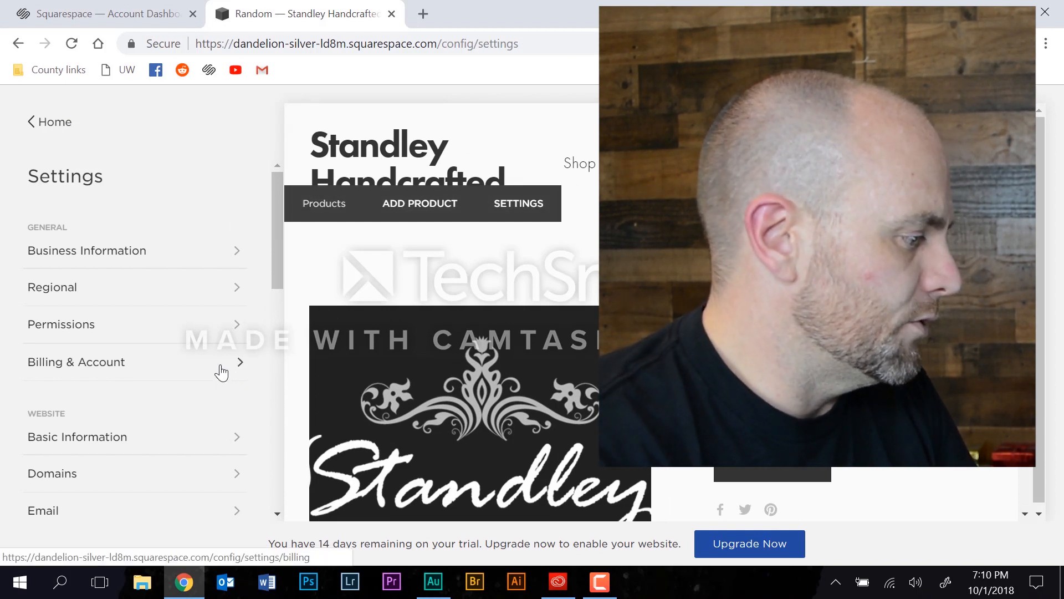
pyautogui.scroll(-8, 220, 369)
pyautogui.scroll(-5, 209, 371)
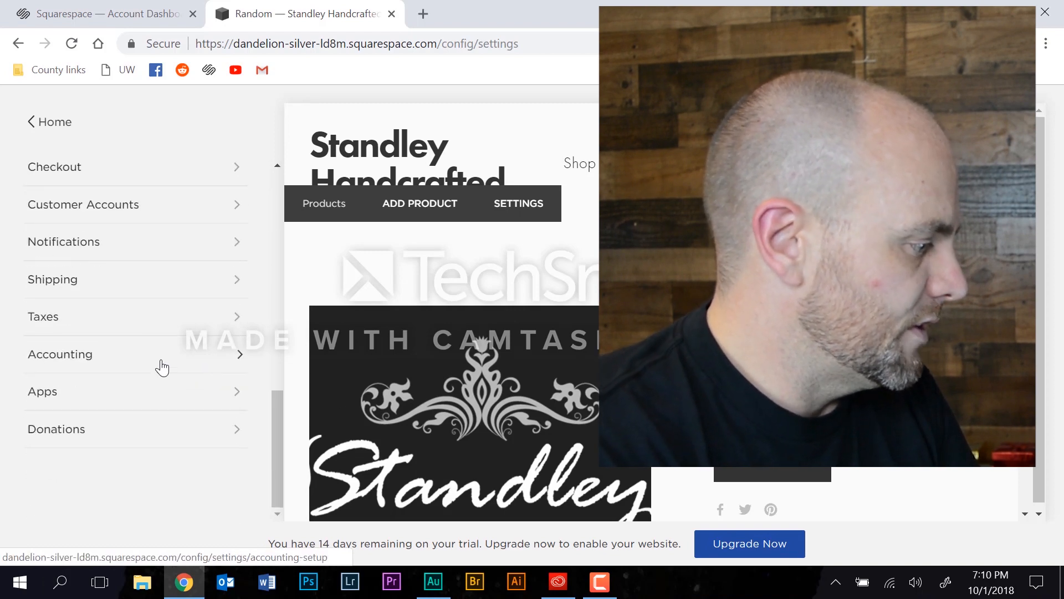
pyautogui.click(117, 324)
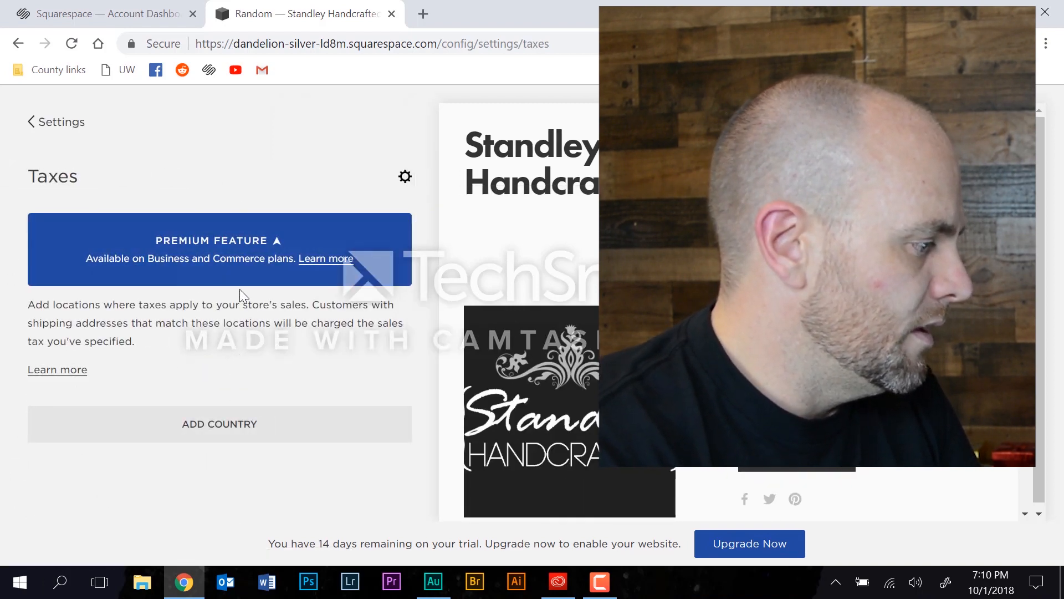
# Leave the Taxes settings, look through the commerce and website settings categories, and return to the site's main menu
pyautogui.click(61, 123)
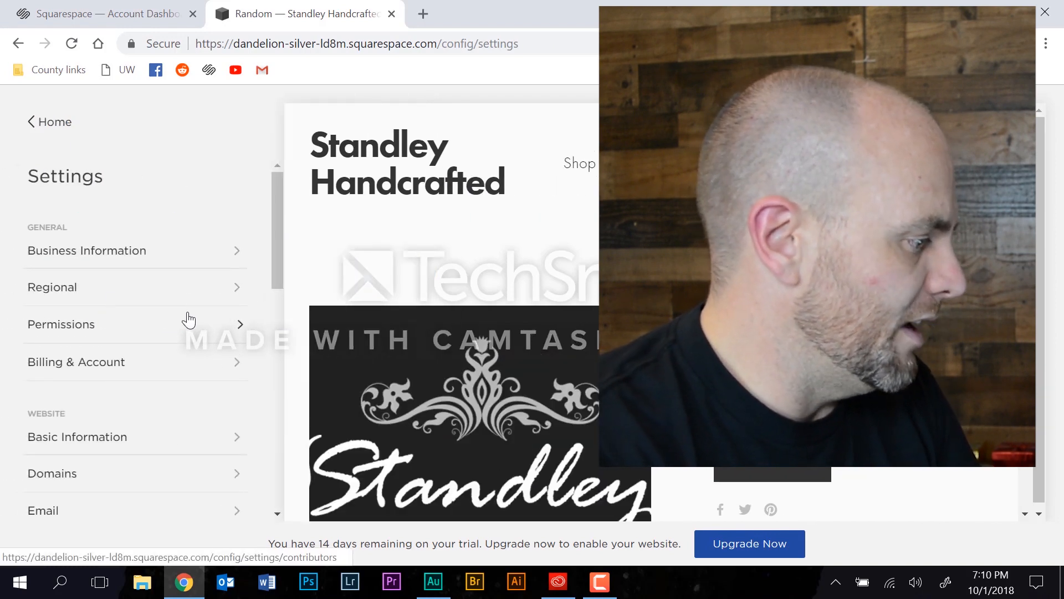
pyautogui.scroll(-10, 189, 320)
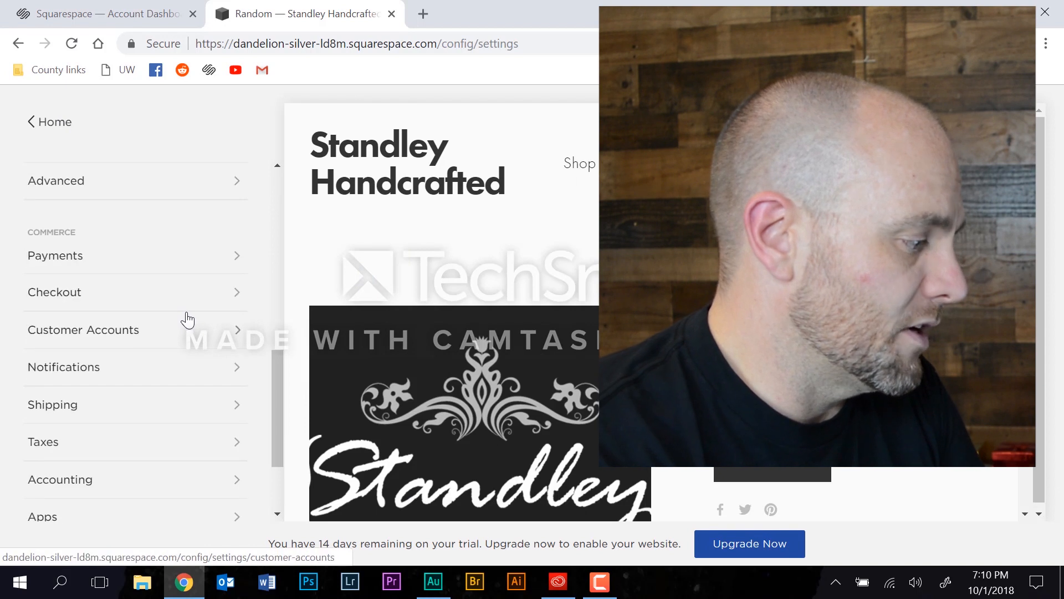
pyautogui.scroll(-3, 187, 319)
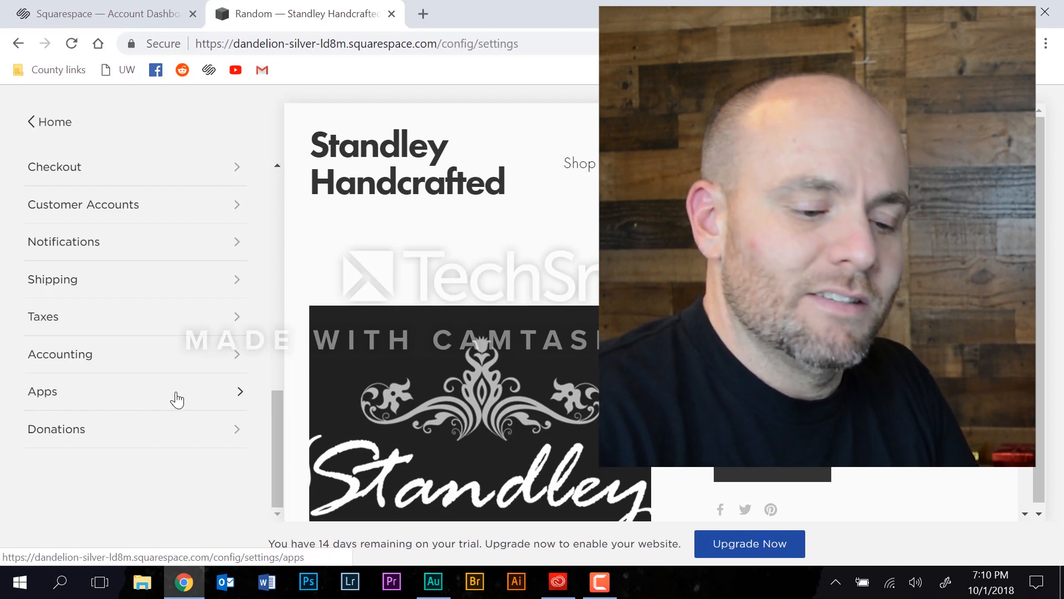
pyautogui.scroll(10, 189, 397)
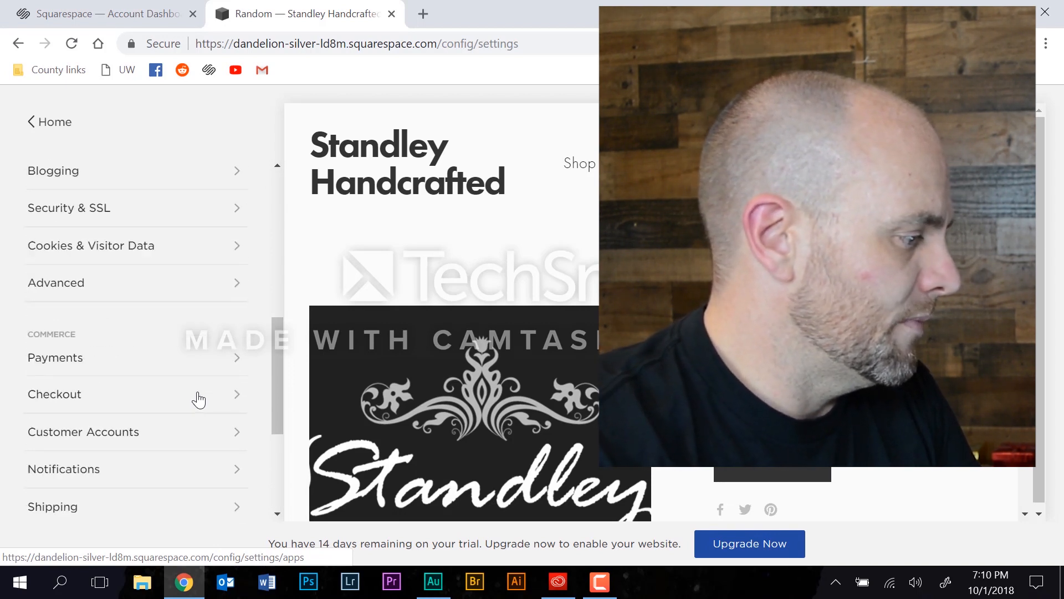
pyautogui.scroll(-4, 199, 392)
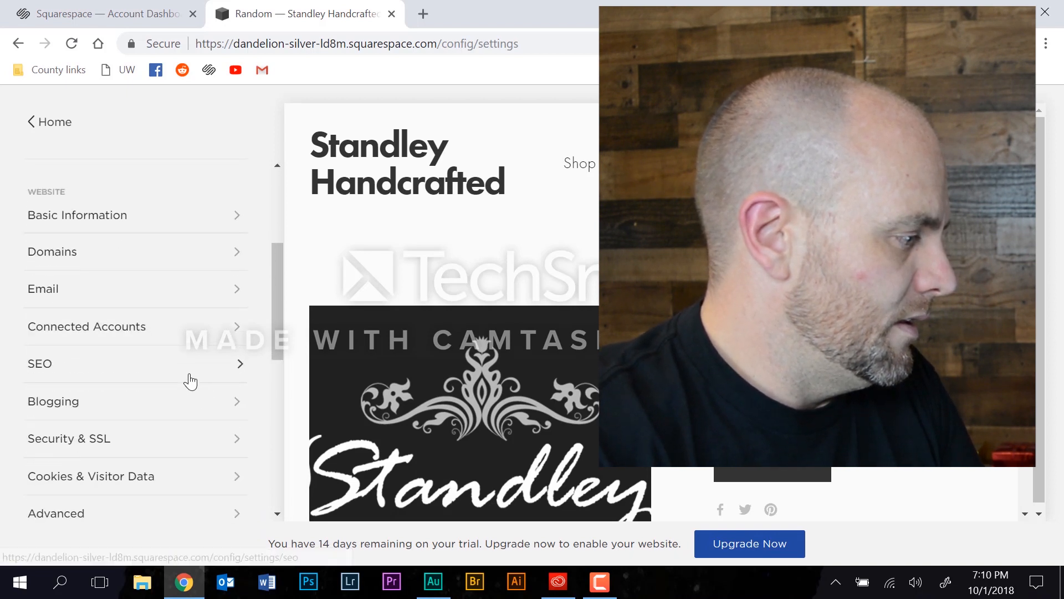
pyautogui.scroll(4, 190, 375)
pyautogui.click(64, 128)
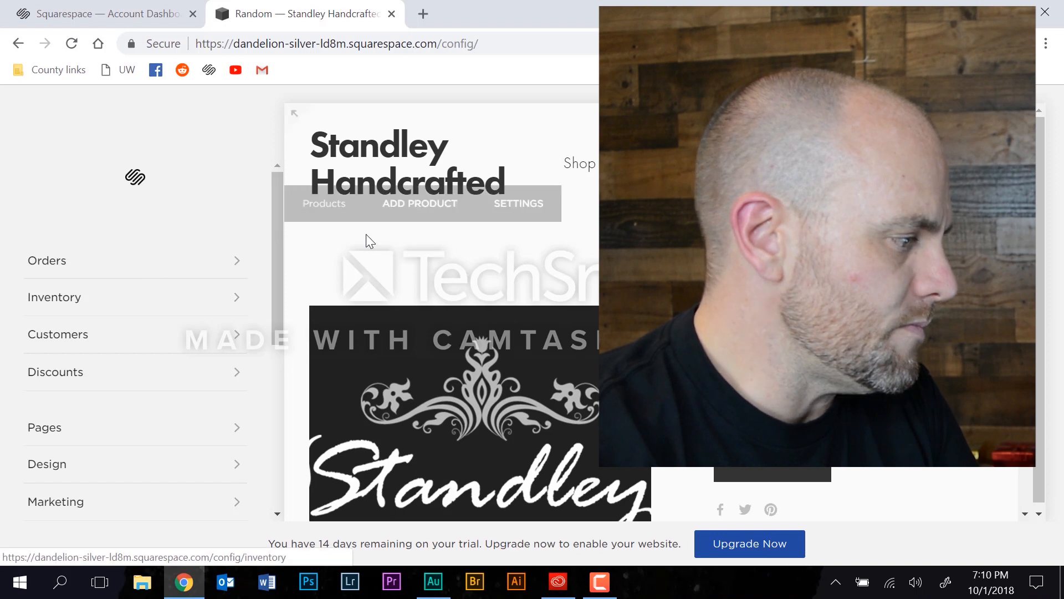
# Open the Shop page in the full-size preview and examine its product grid and footer
pyautogui.click(294, 114)
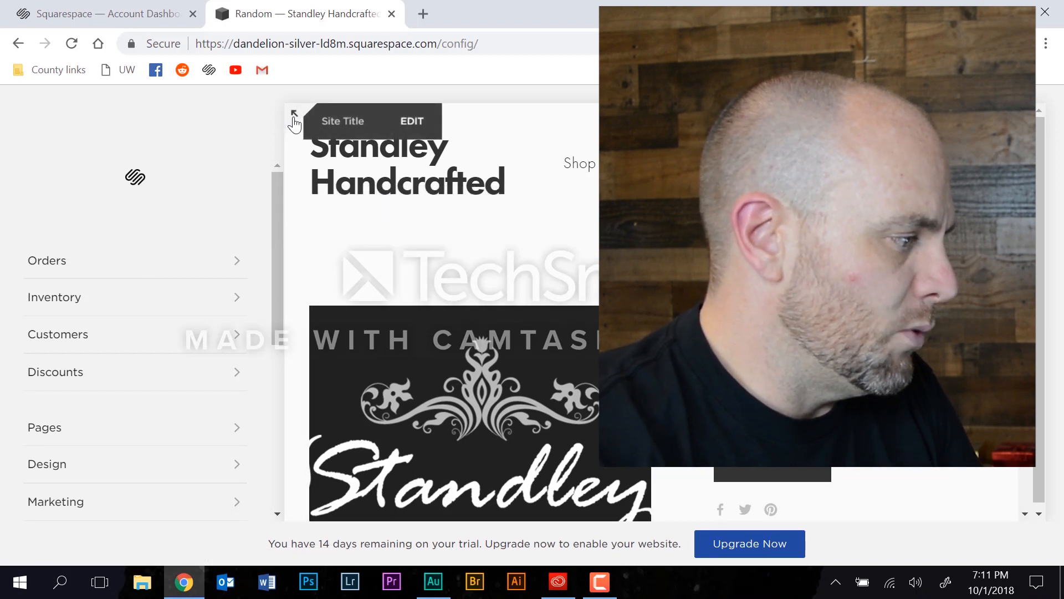
pyautogui.click(453, 139)
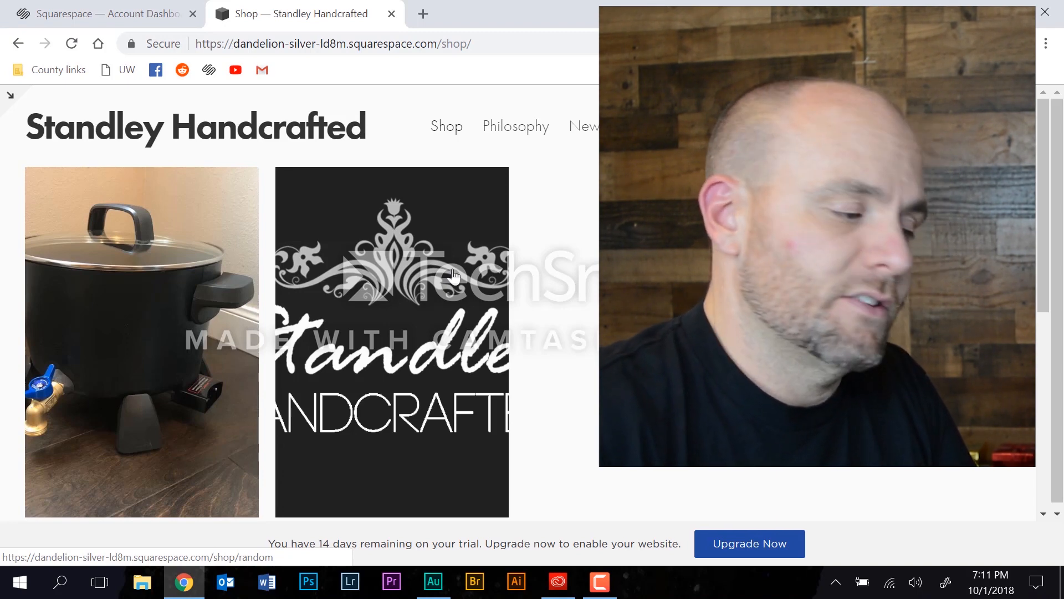
pyautogui.scroll(-4, 454, 275)
pyautogui.scroll(-3, 477, 309)
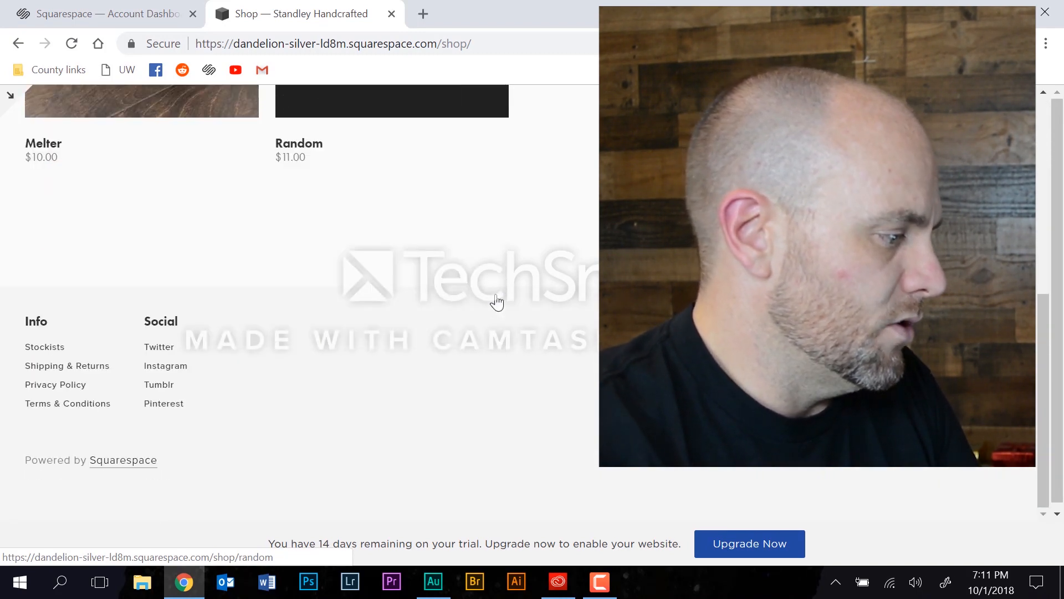
pyautogui.scroll(7, 494, 301)
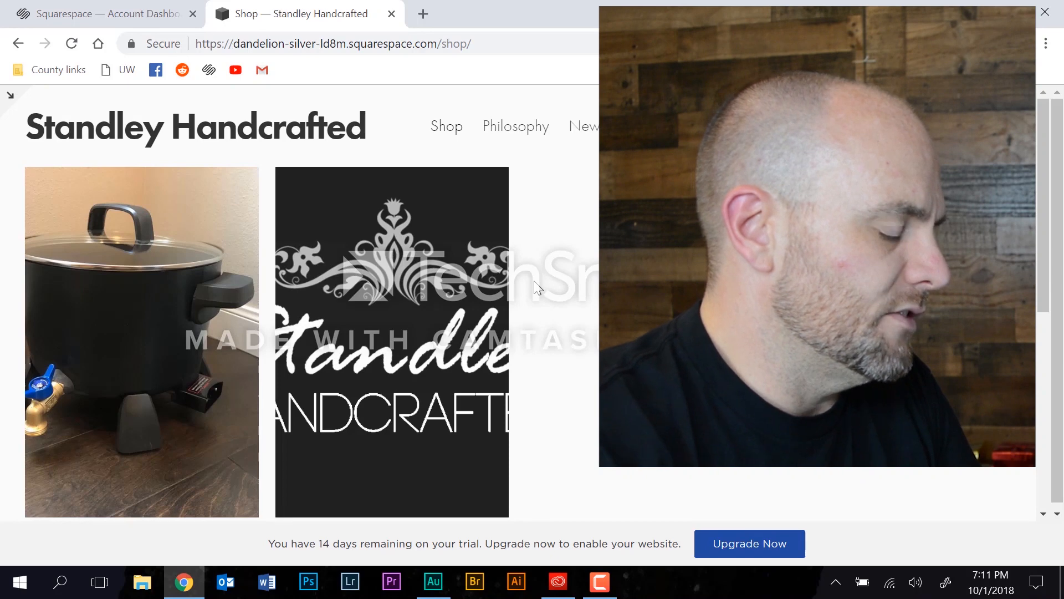
pyautogui.scroll(-2, 535, 287)
pyautogui.scroll(2, 543, 287)
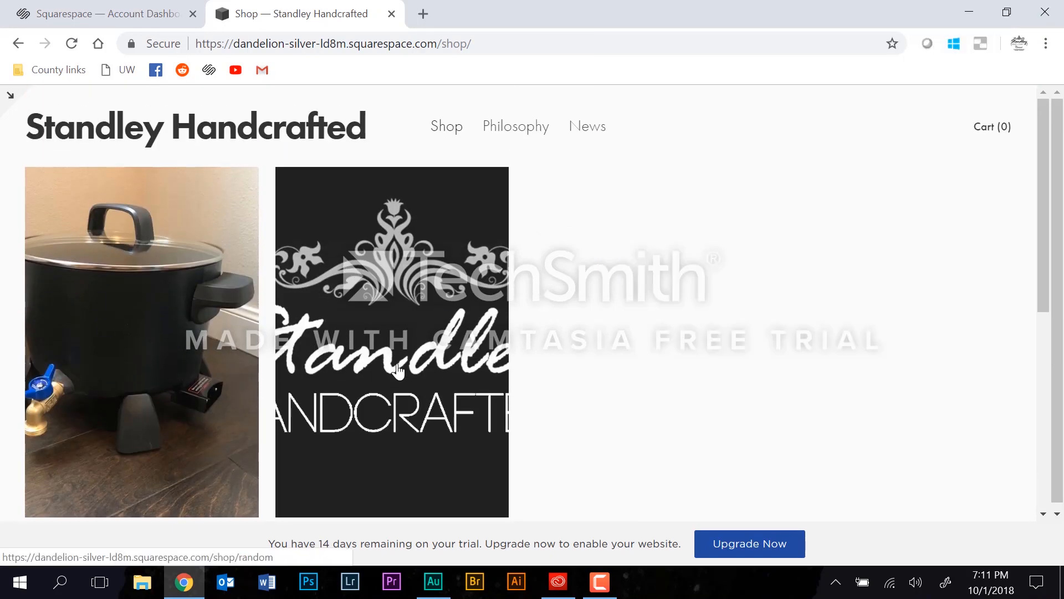
# Return from the full-size preview to the site editor and open the Design settings
pyautogui.click(10, 95)
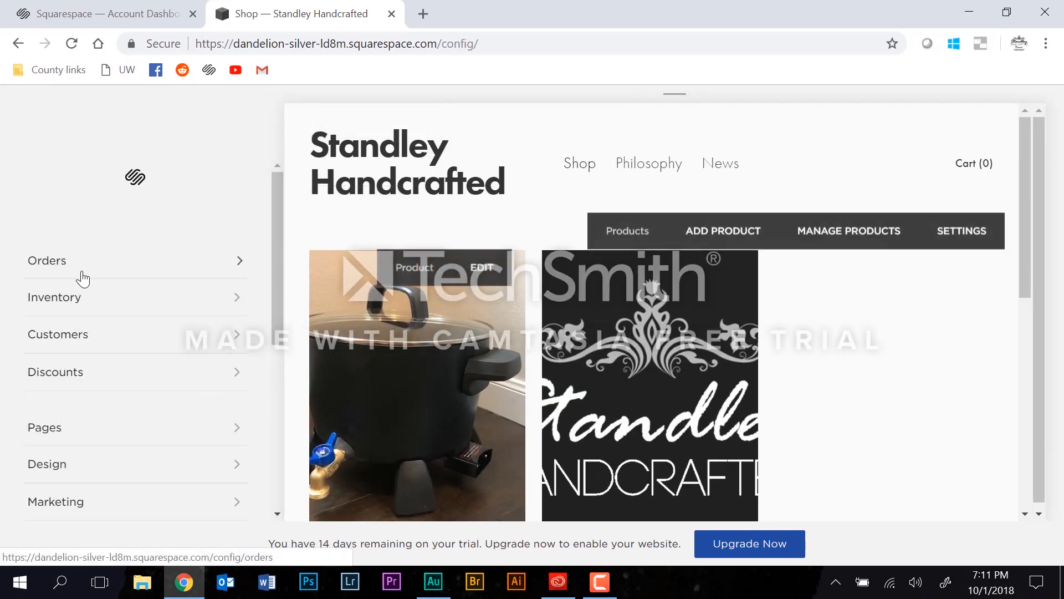
pyautogui.click(94, 464)
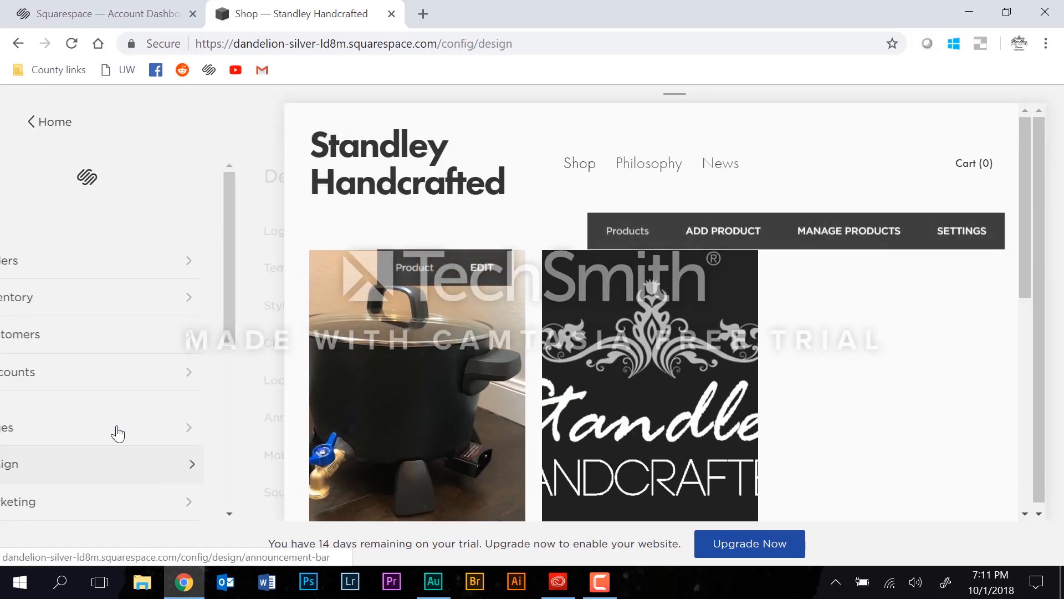